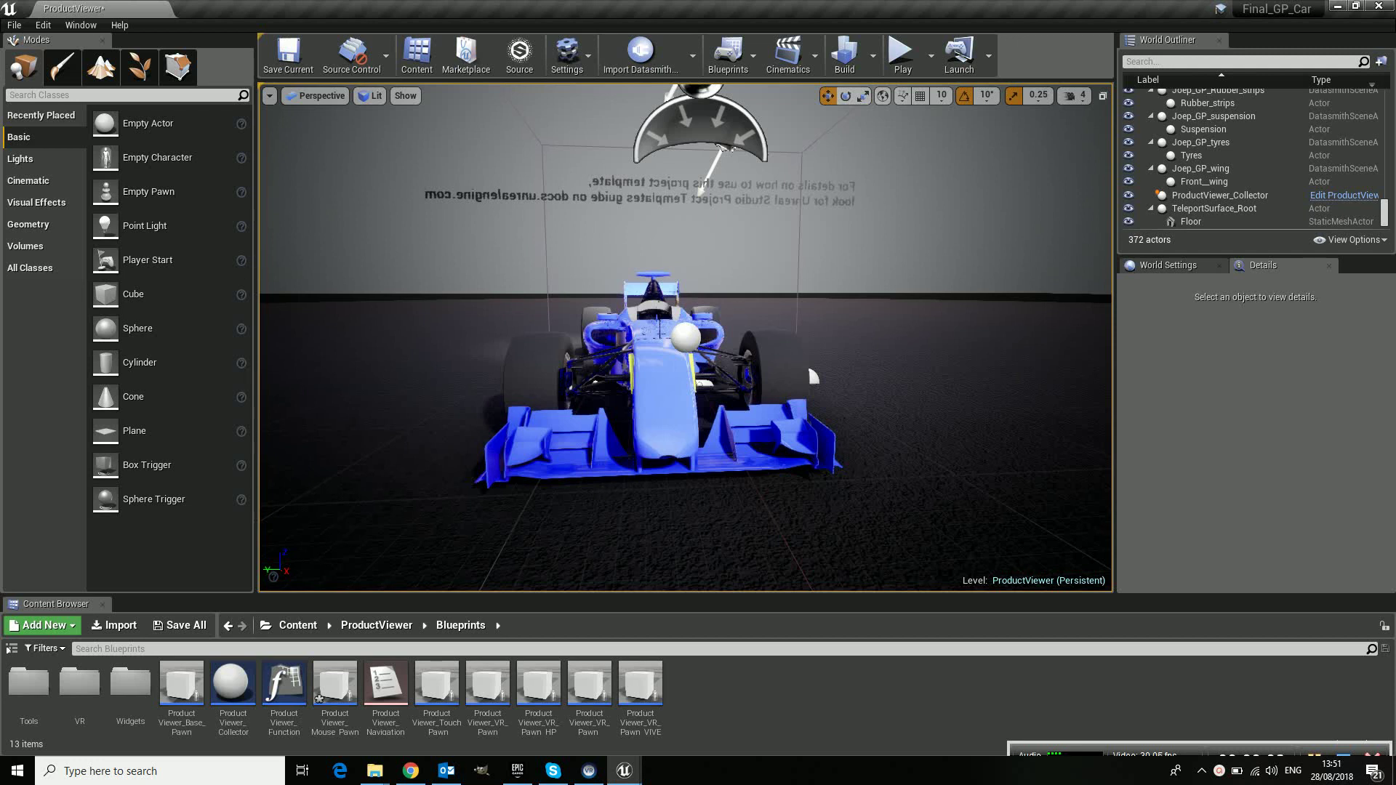
- Play the level, start the product viewer, and try the red, black and yellow body colours on the car, finishing on black
key("XF86AudioRaiseVolume")
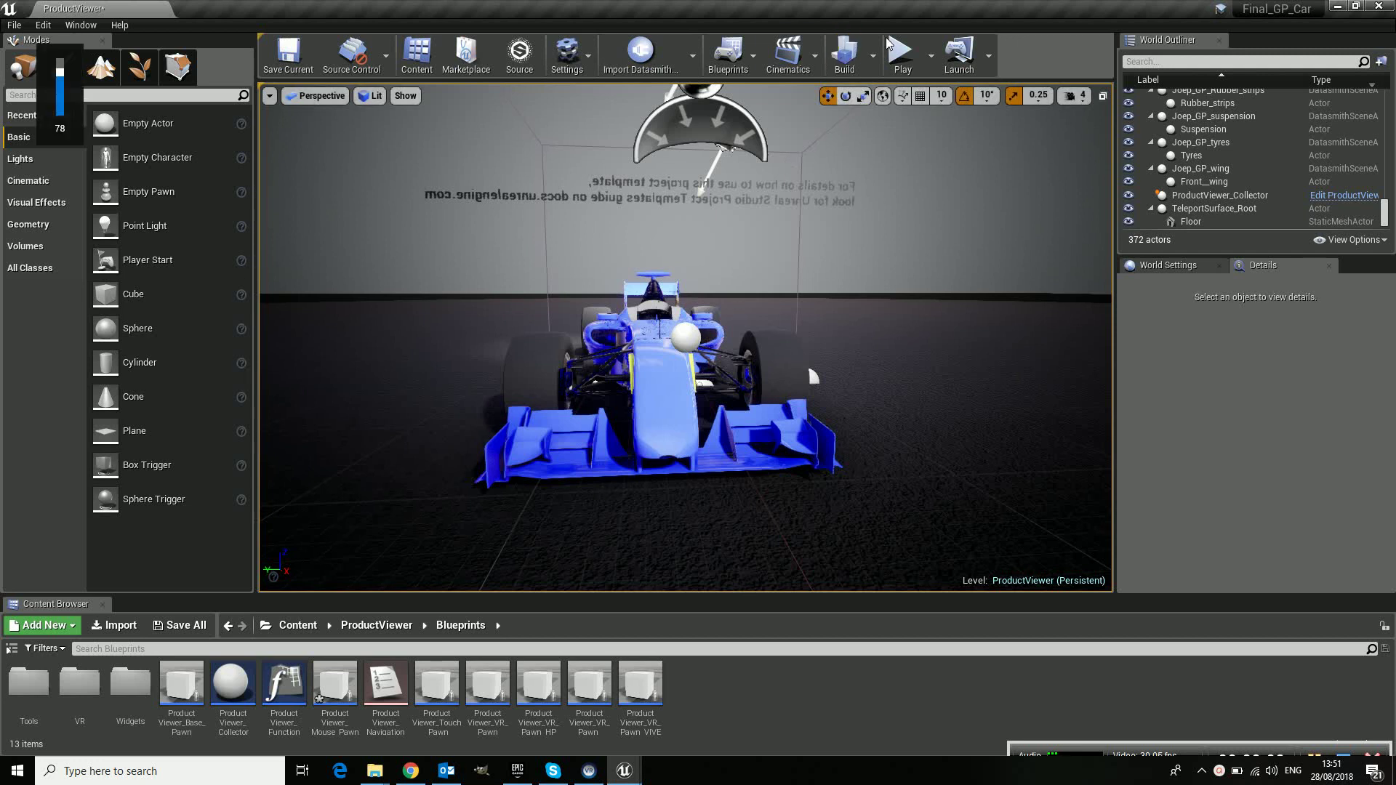
left_click(902, 52)
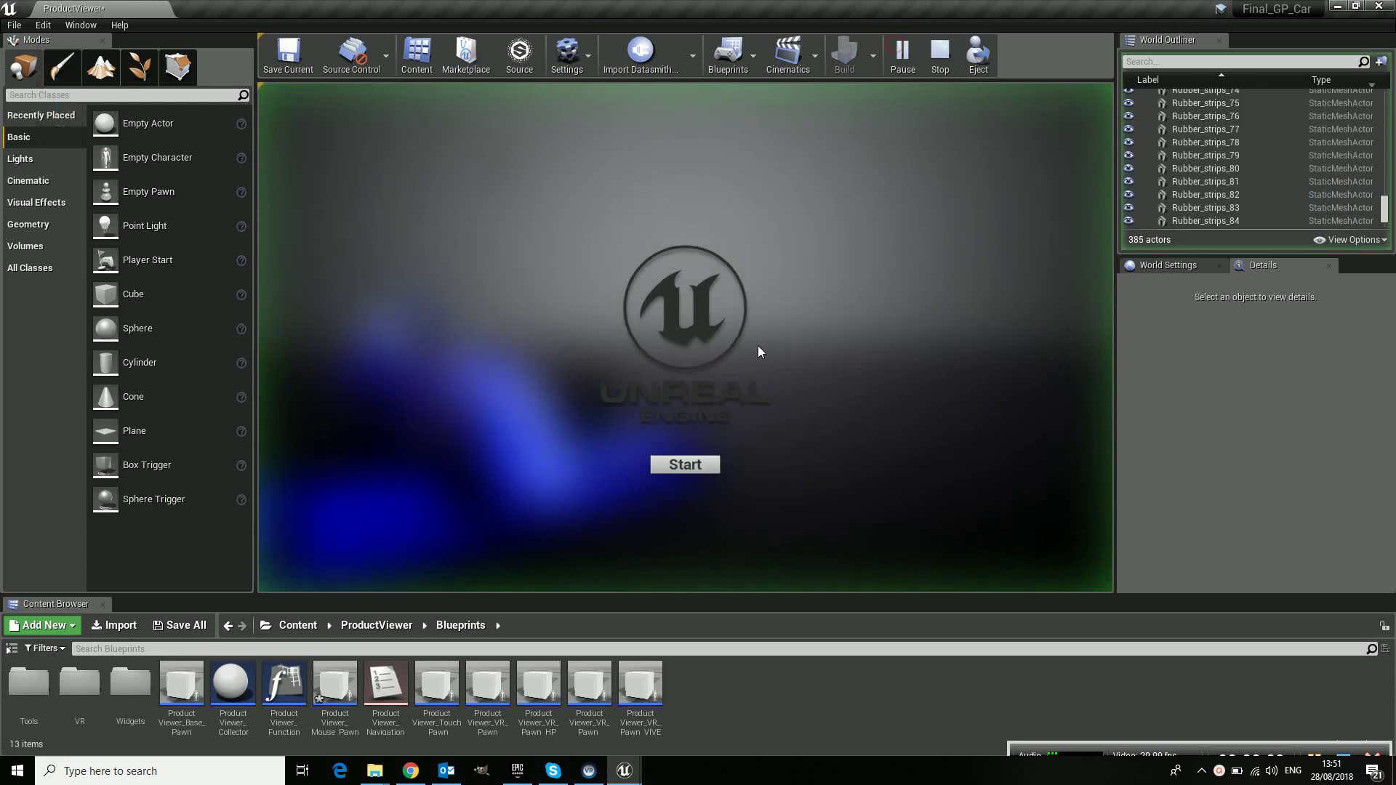
left_click(681, 471)
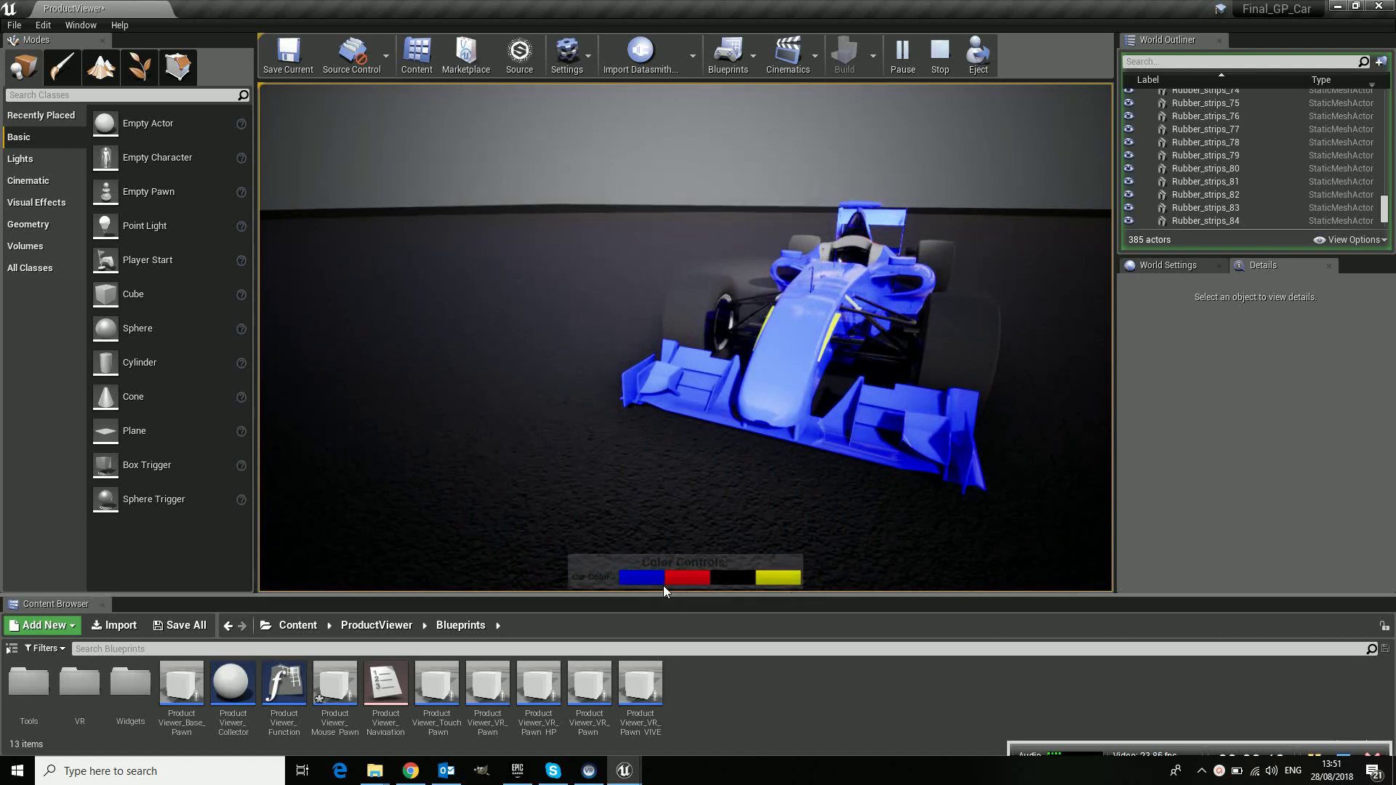
left_click(679, 578)
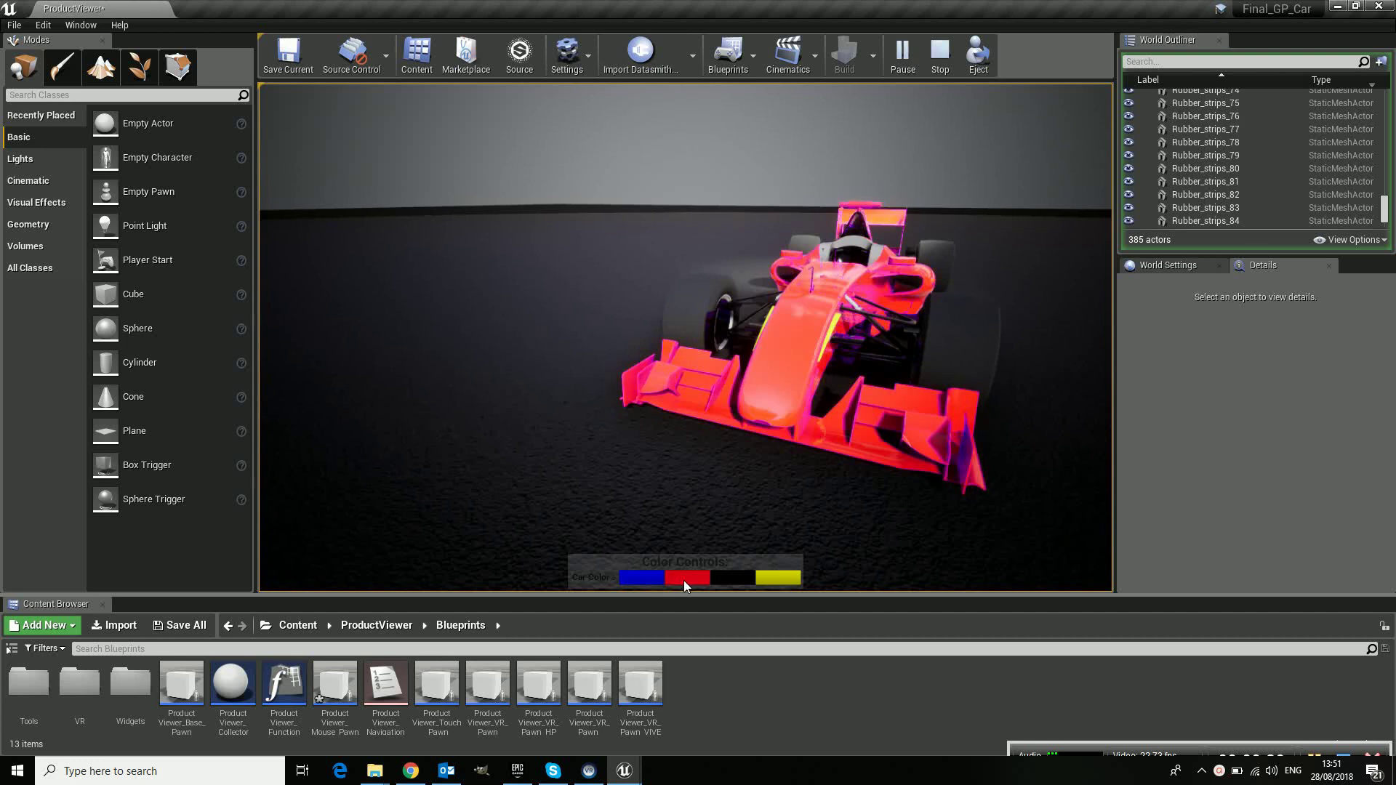
left_click(740, 577)
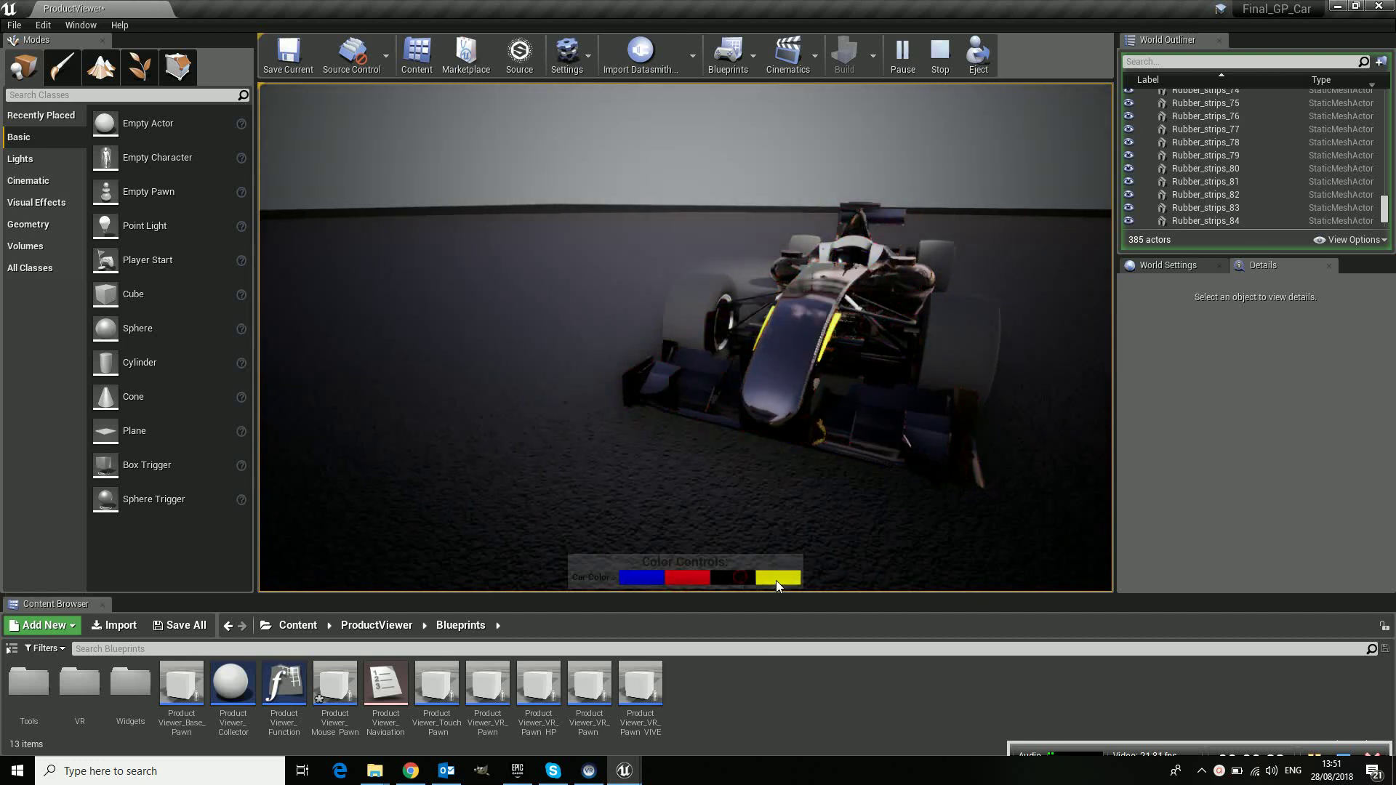
left_click(776, 579)
left_click(734, 580)
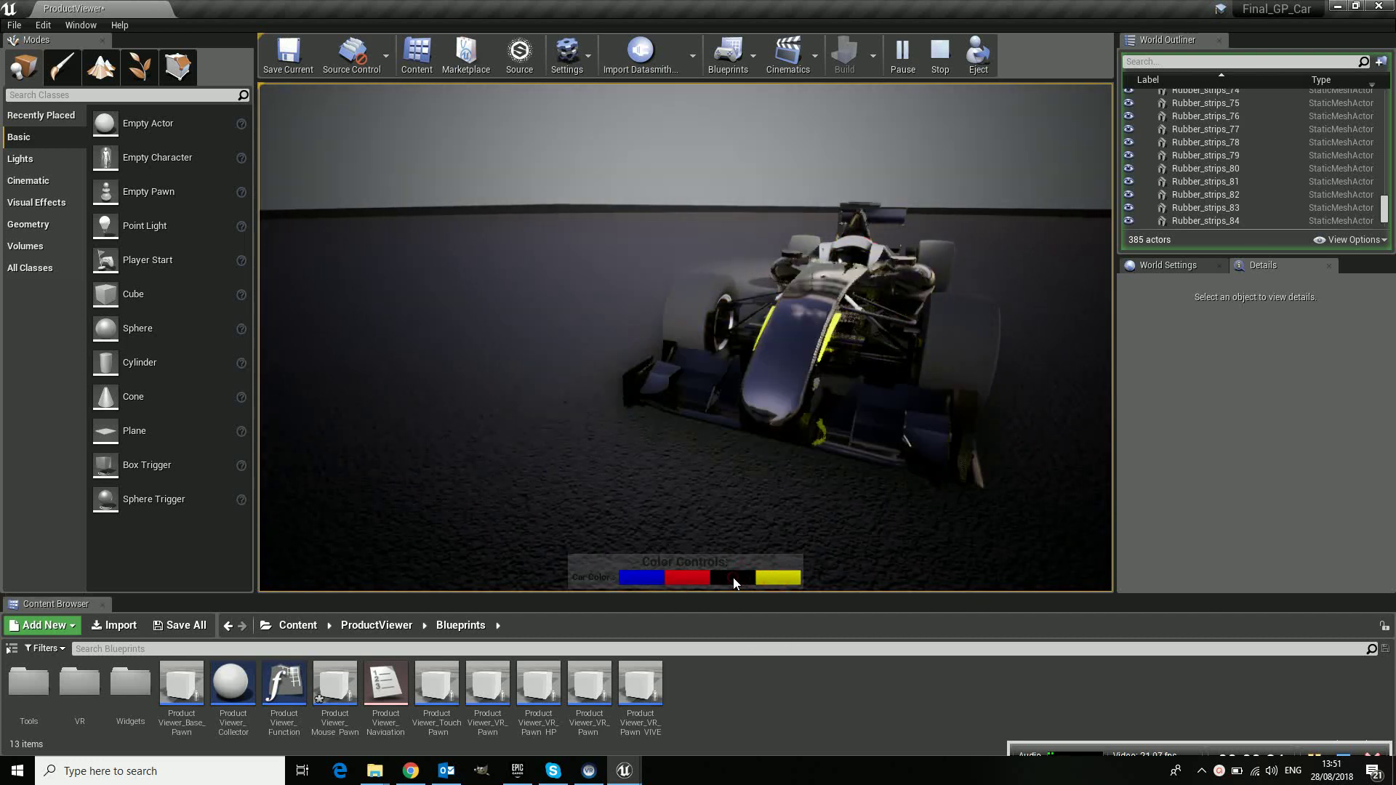
- Switch to Chrome and look through the industries, roles and workflows categories on the Unreal Academy home page
left_click(411, 772)
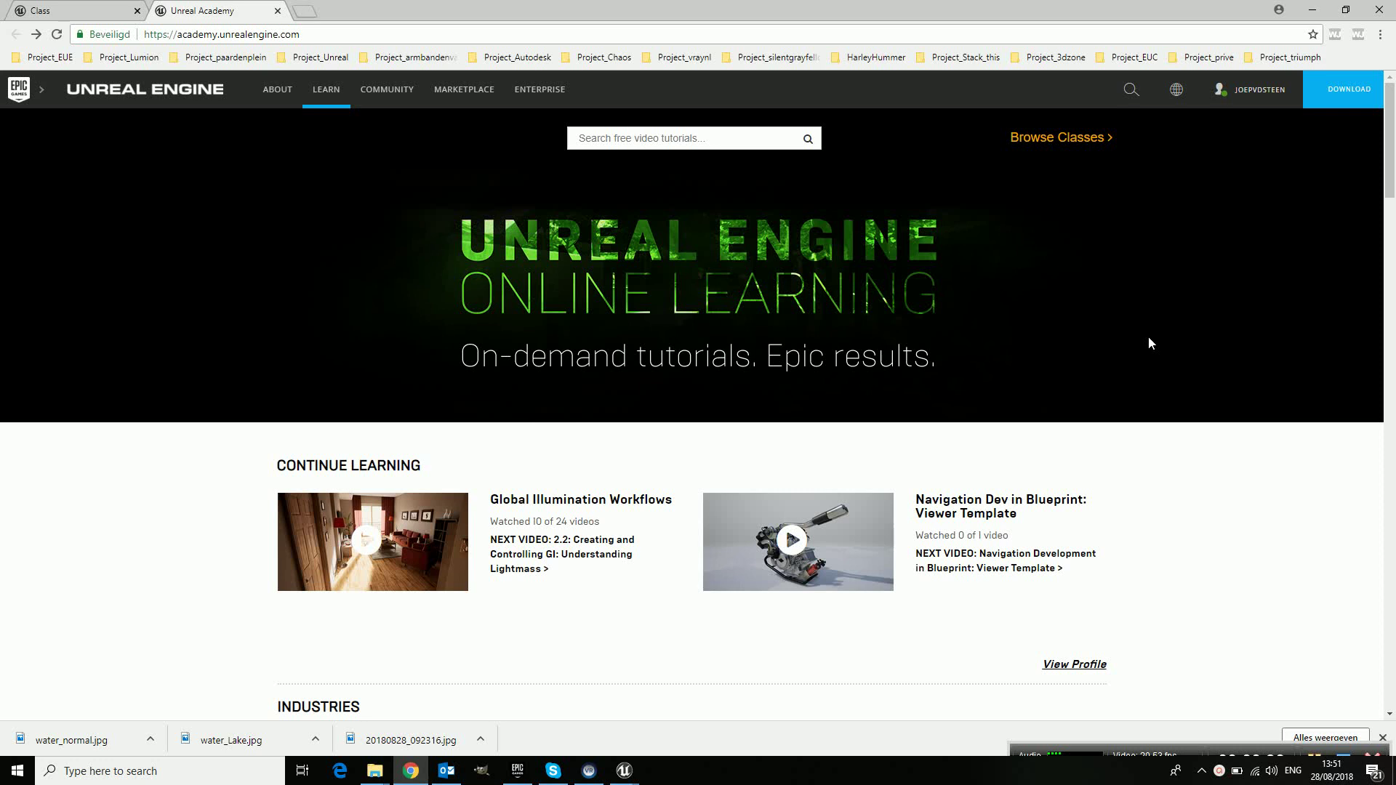
scroll(1184, 352, "down", 4)
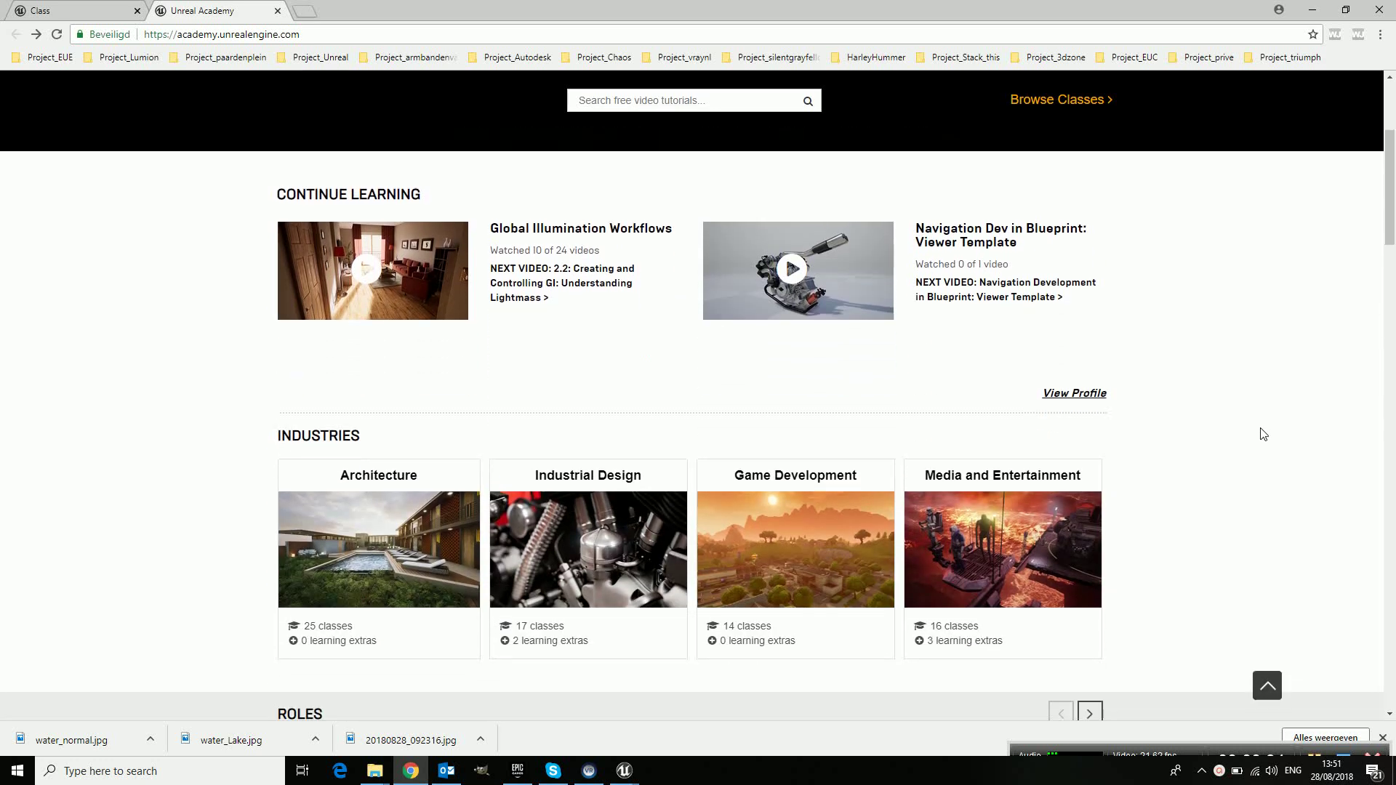
scroll(1264, 434, "down", 2)
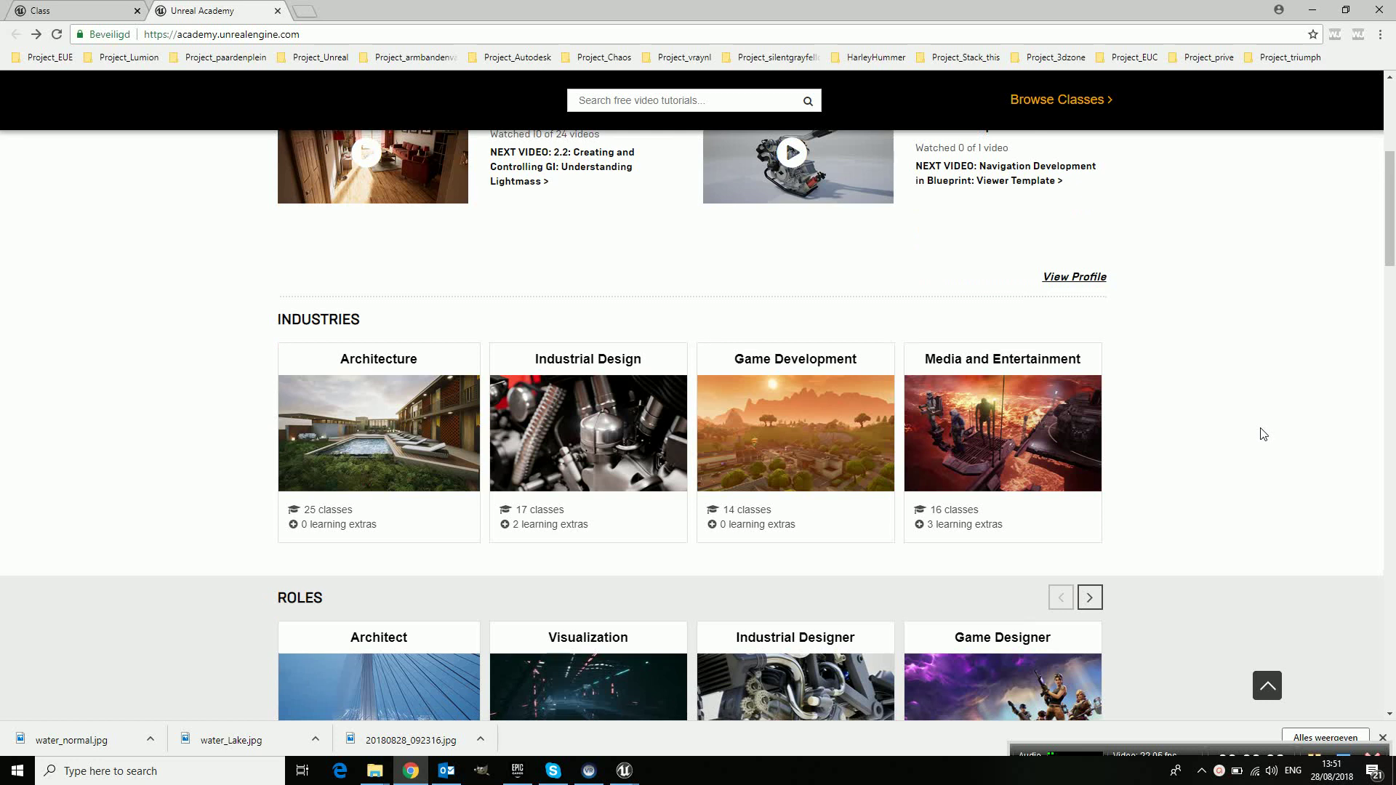
scroll(1264, 434, "down", 5)
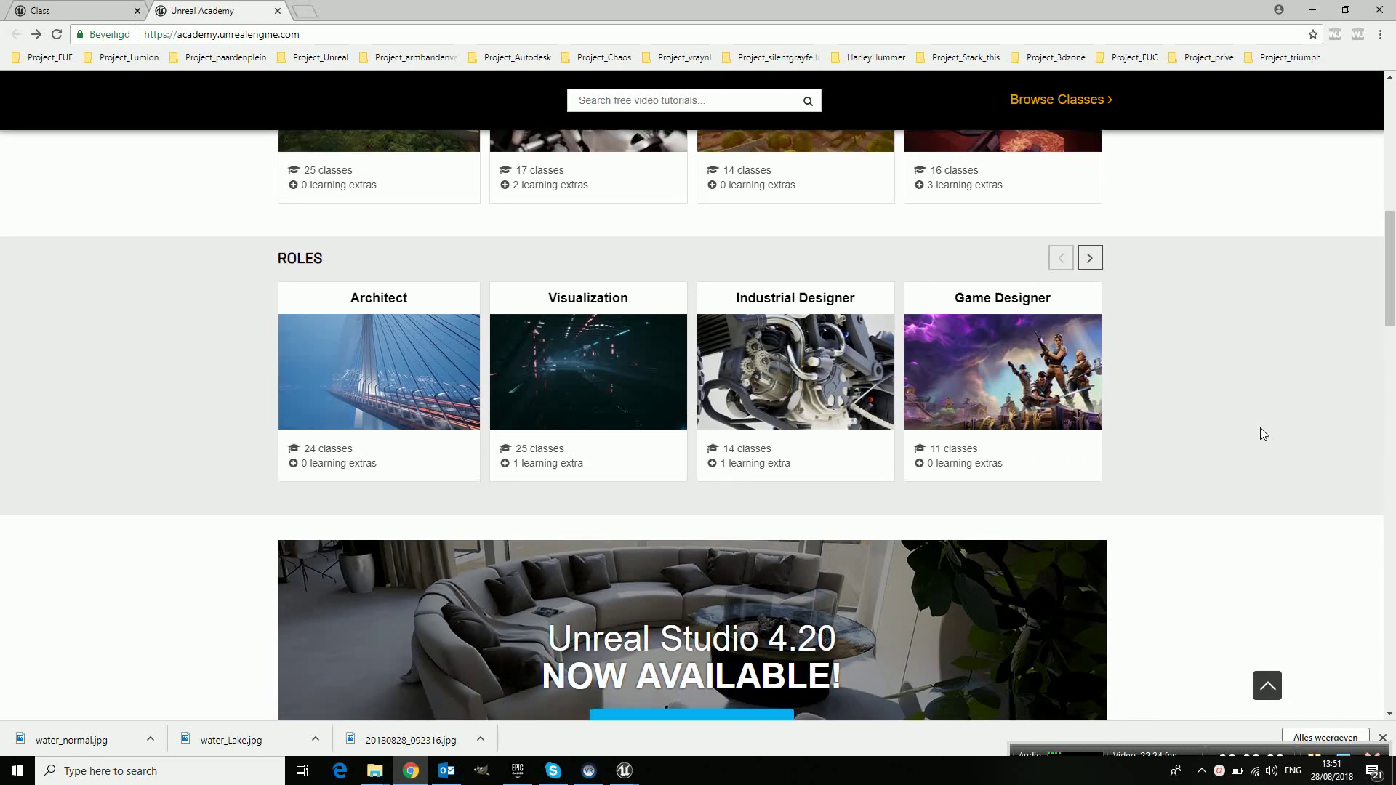
scroll(1264, 434, "down", 3)
scroll(1264, 435, "up", 2)
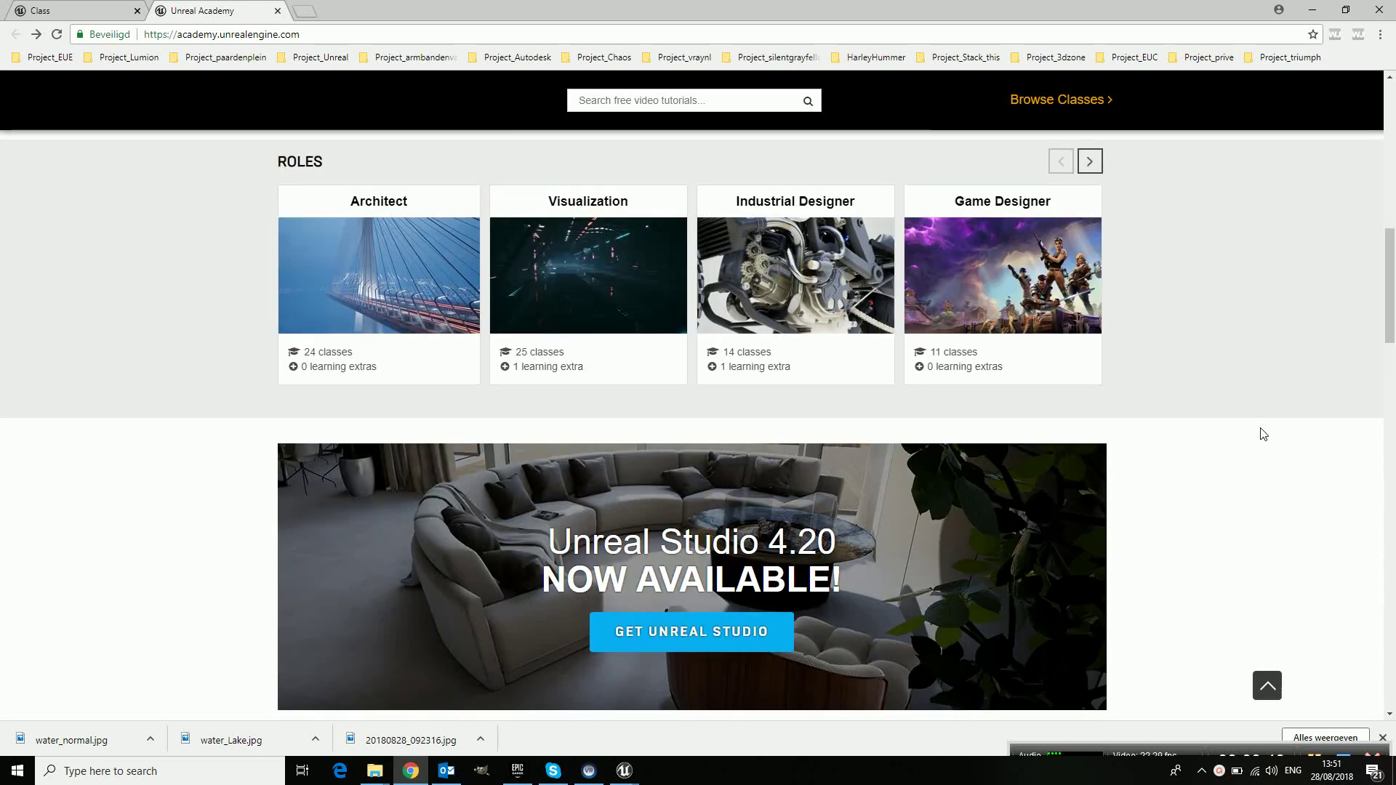
scroll(1263, 435, "down", 5)
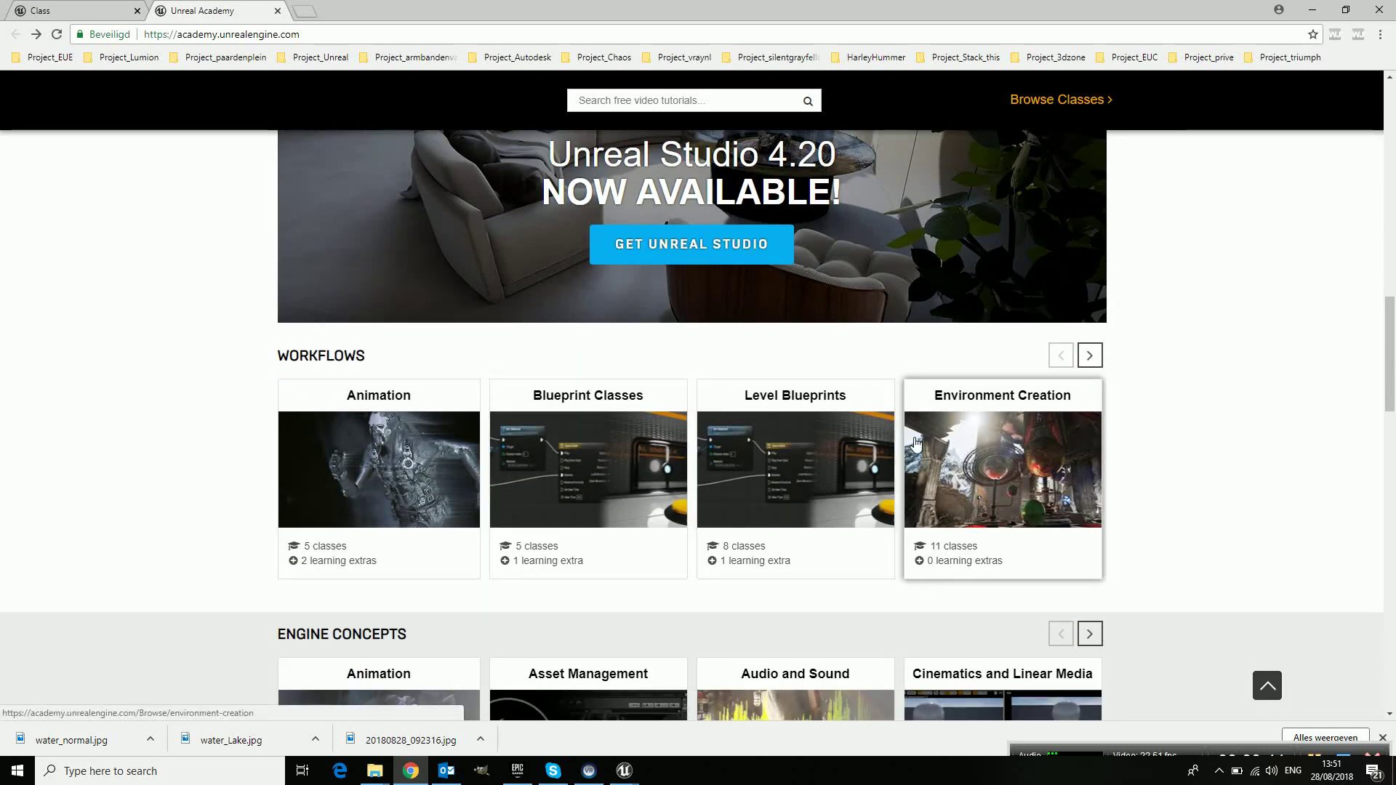
scroll(1264, 378, "up", 6)
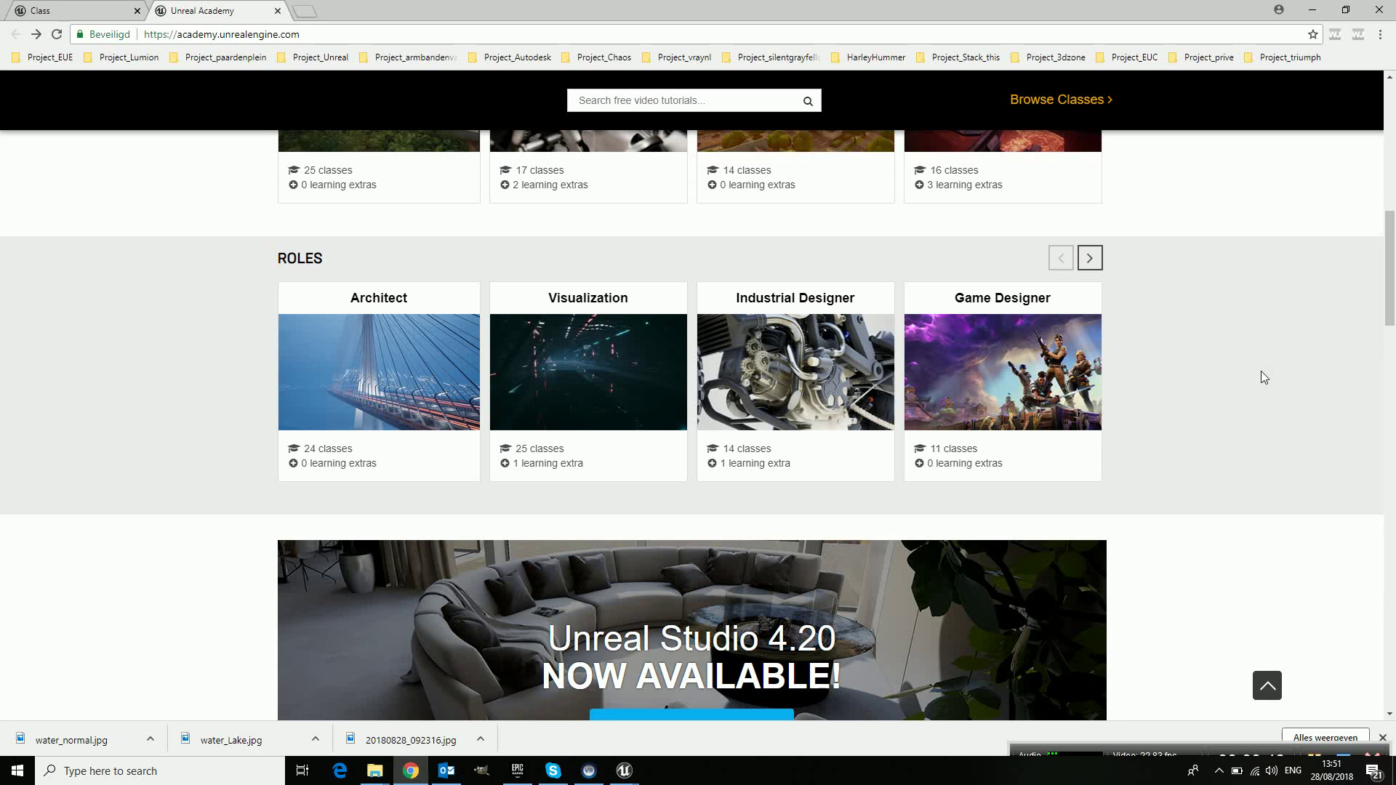
scroll(1264, 377, "up", 4)
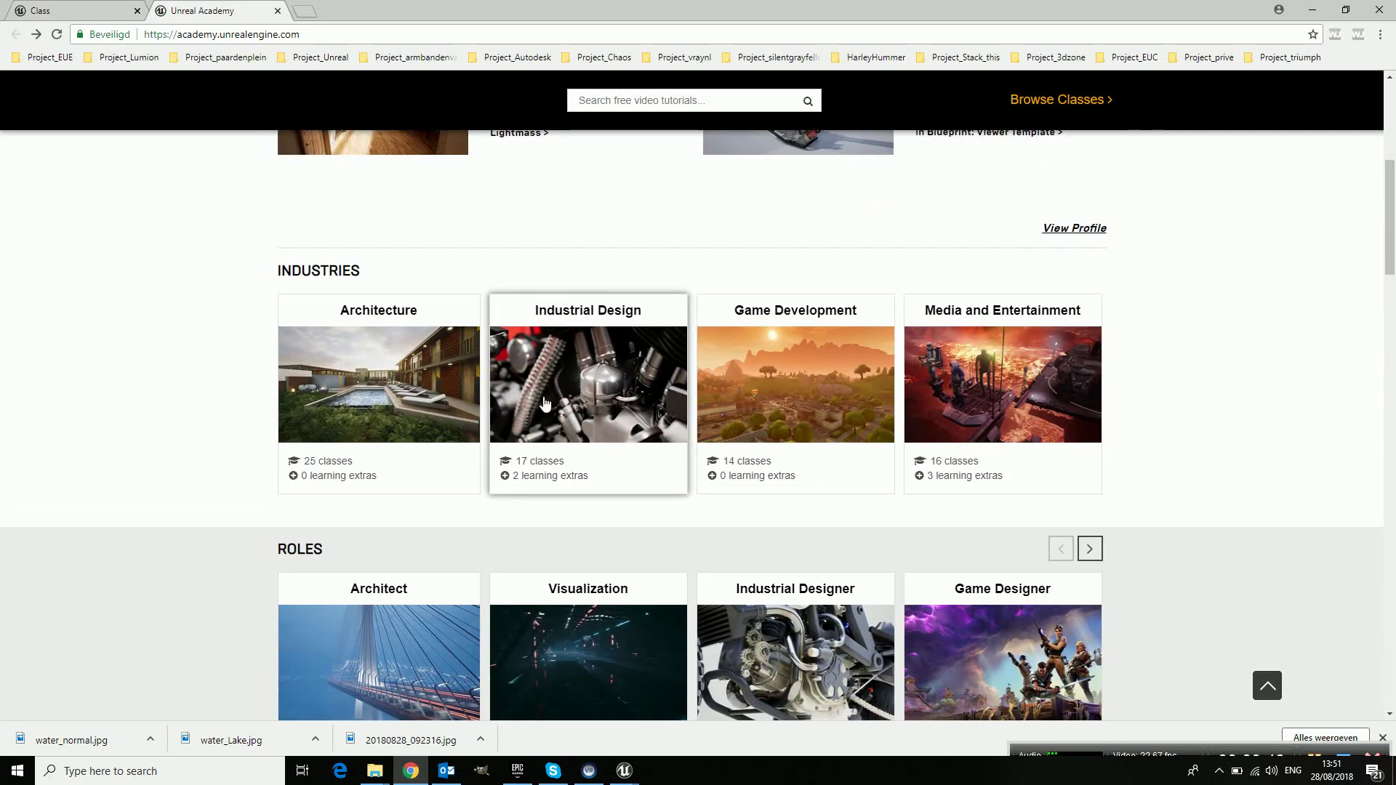
- Open the Interactive Material Swaps Using Blueprints class from the Industrial Design category and review its class structure
left_click(546, 404)
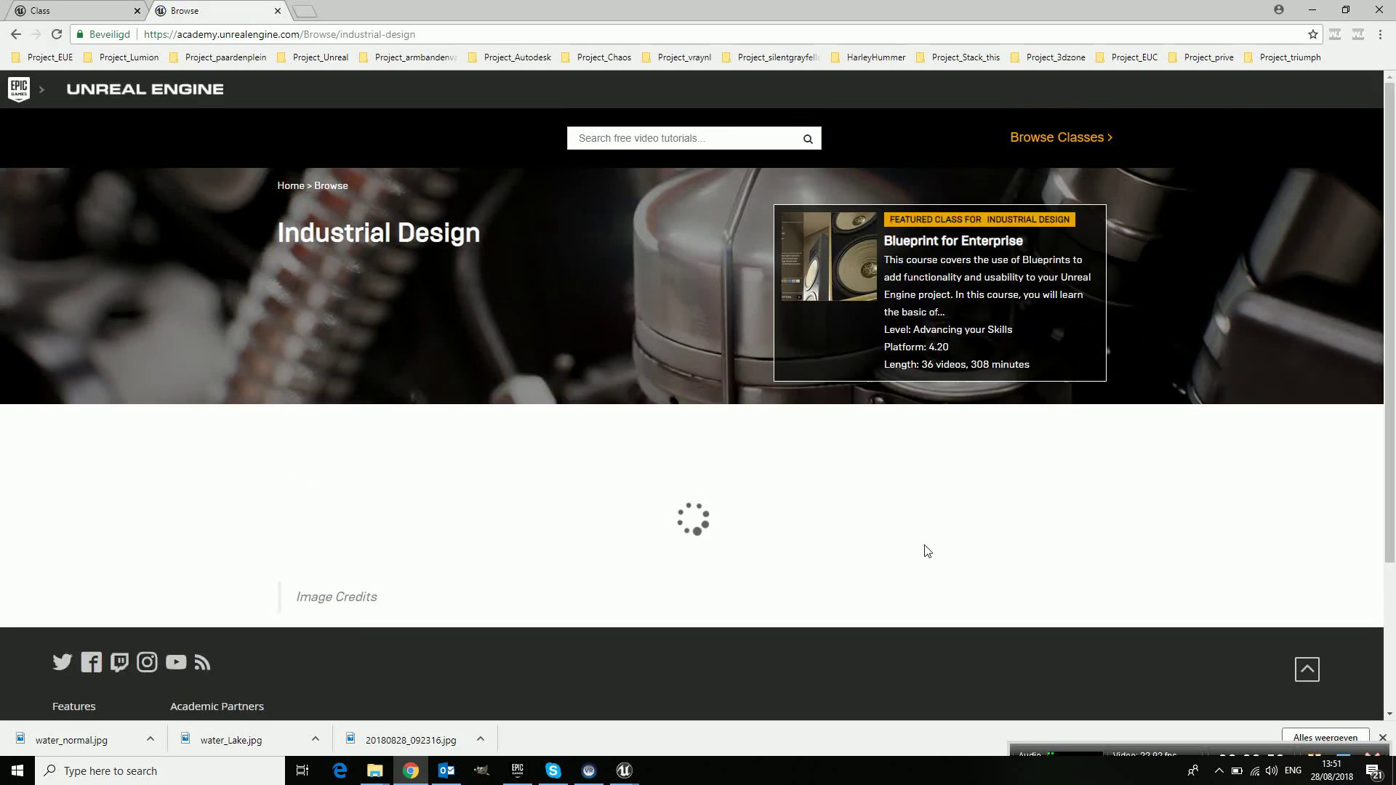
left_click(1006, 514)
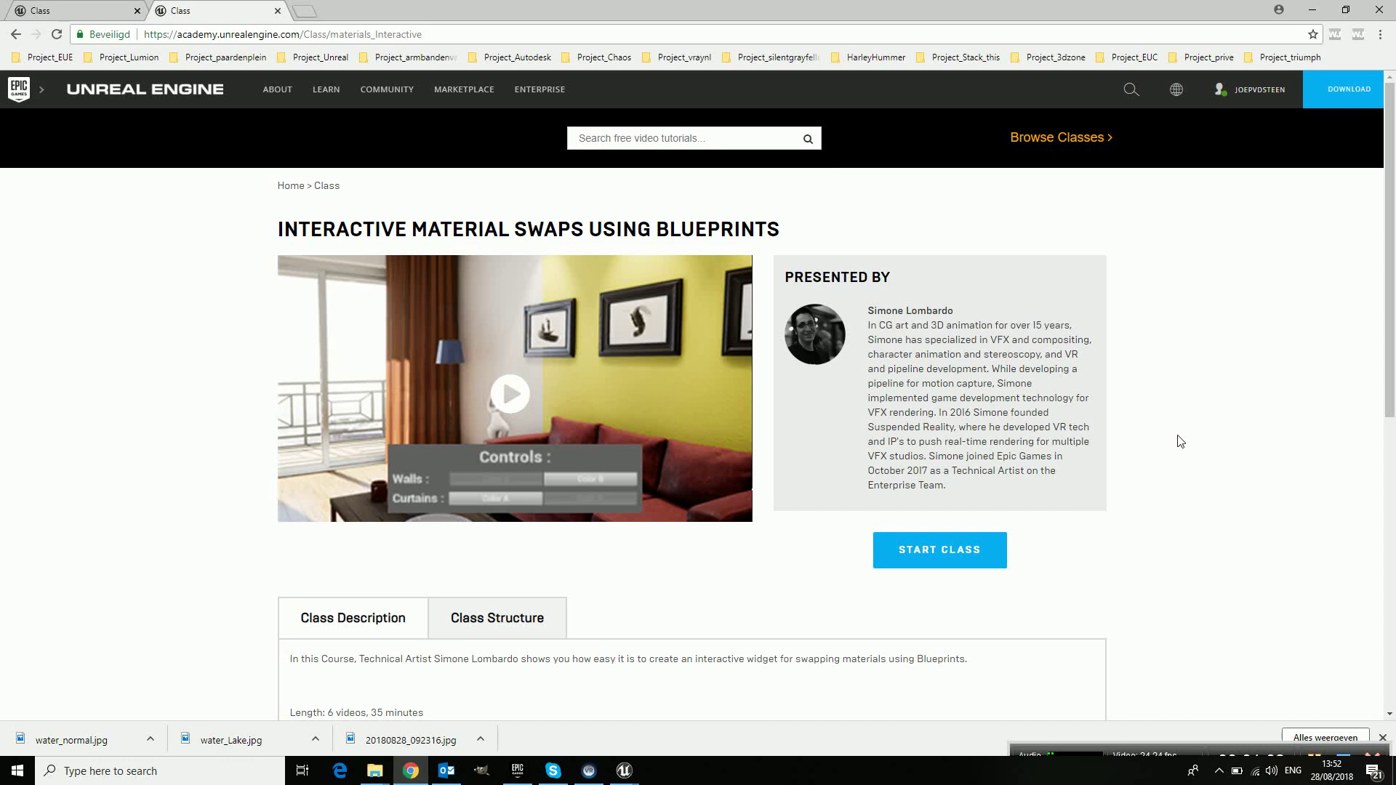
scroll(1180, 441, "down", 2)
left_click(496, 509)
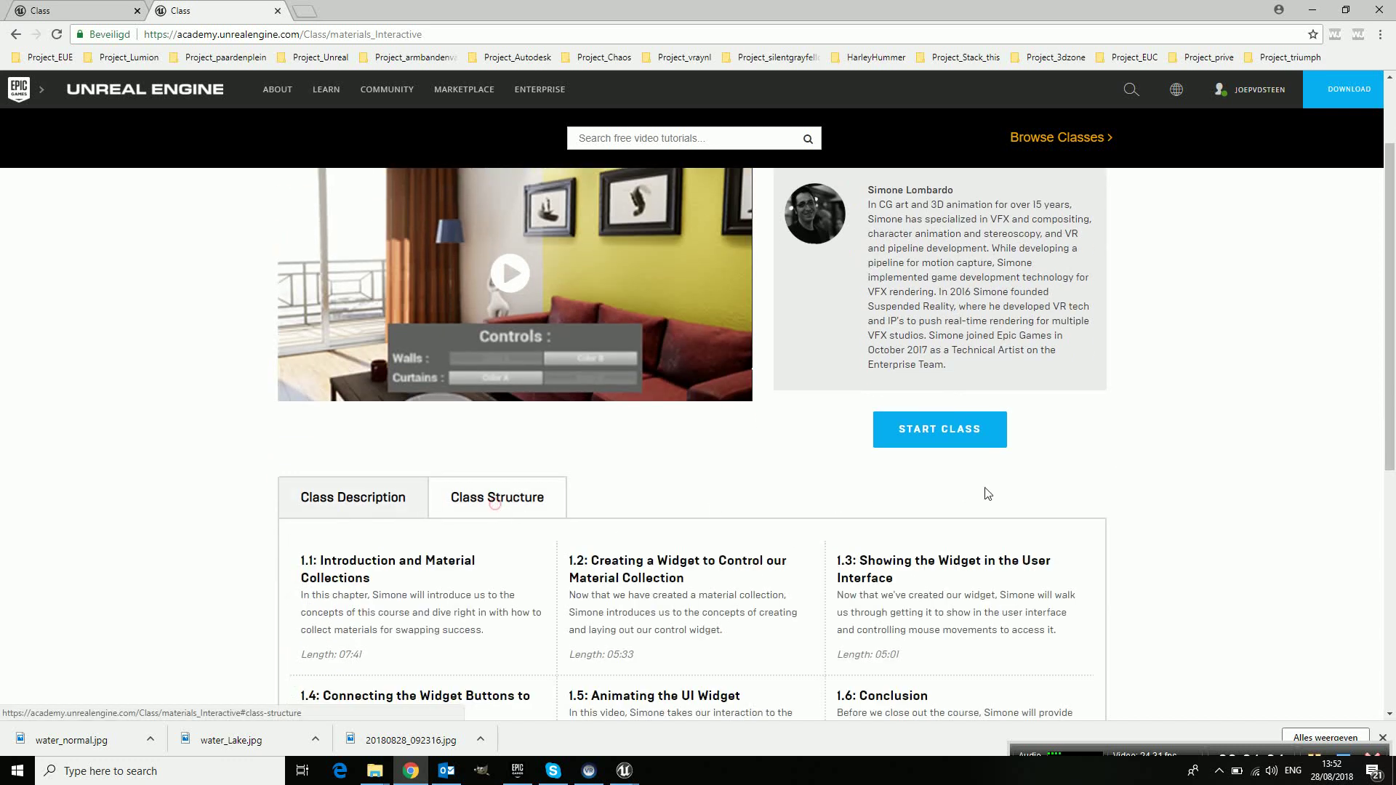
scroll(984, 489, "down", 4)
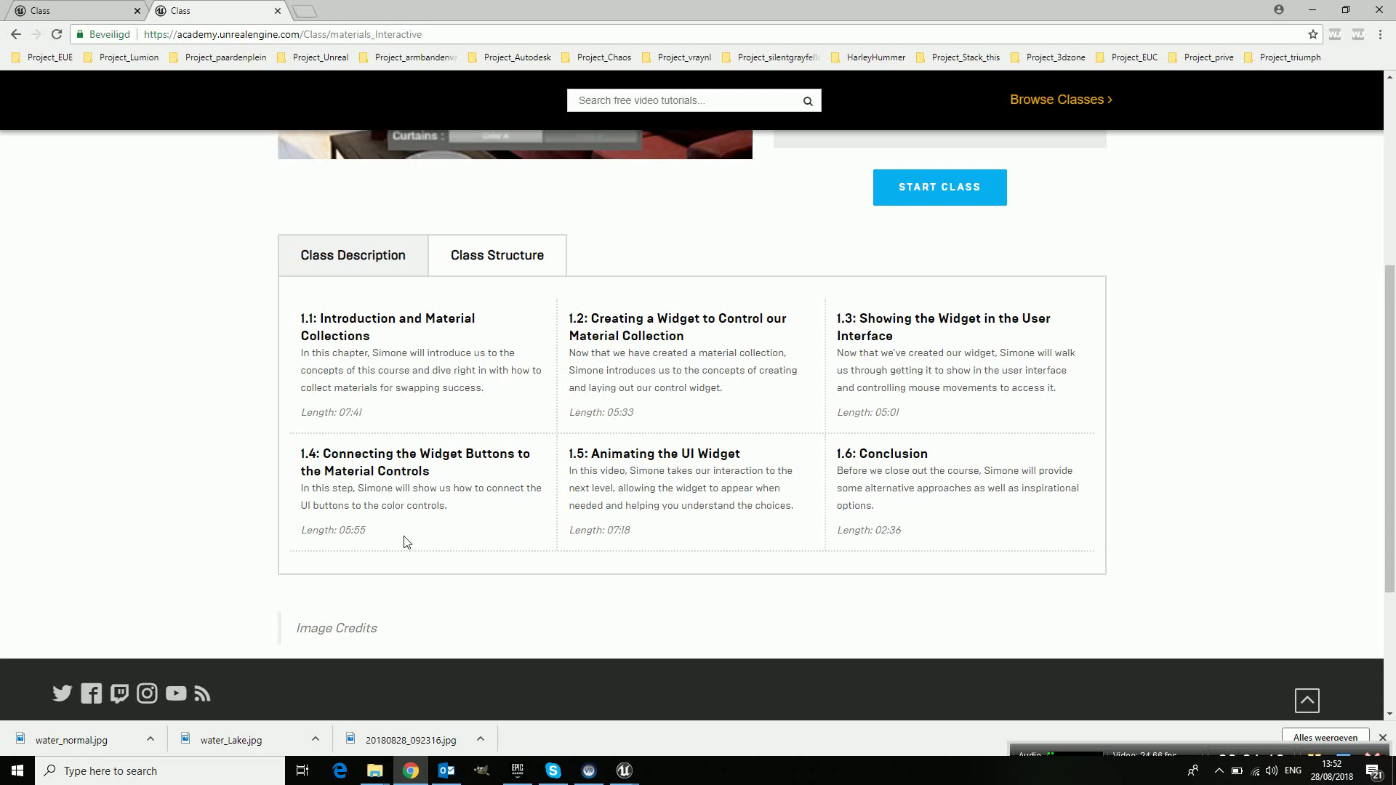
scroll(1215, 531, "up", 3)
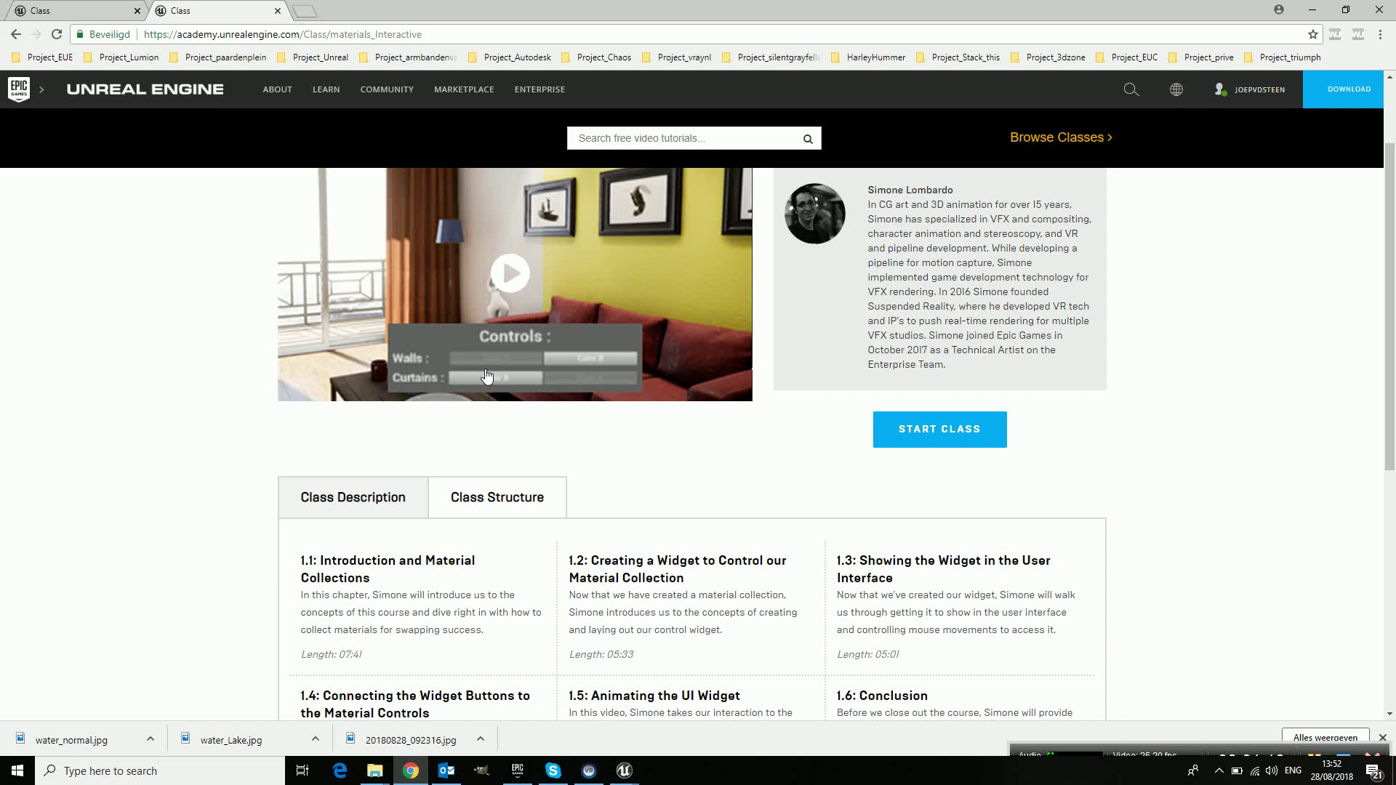
- Return to the running Final_GP_Car project in Unreal Editor and switch the car's colour to yellow, ending on red
mouse_move(623, 770)
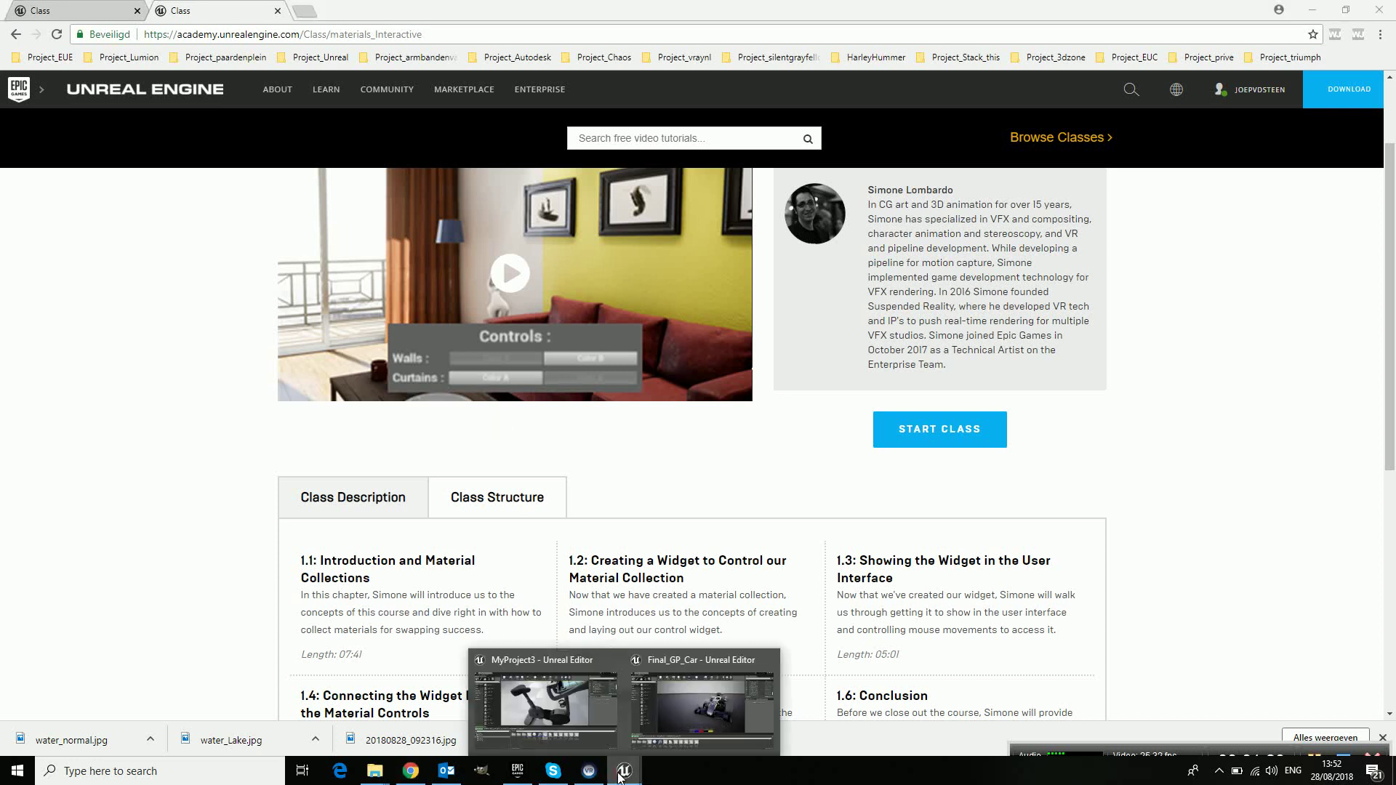
left_click(720, 734)
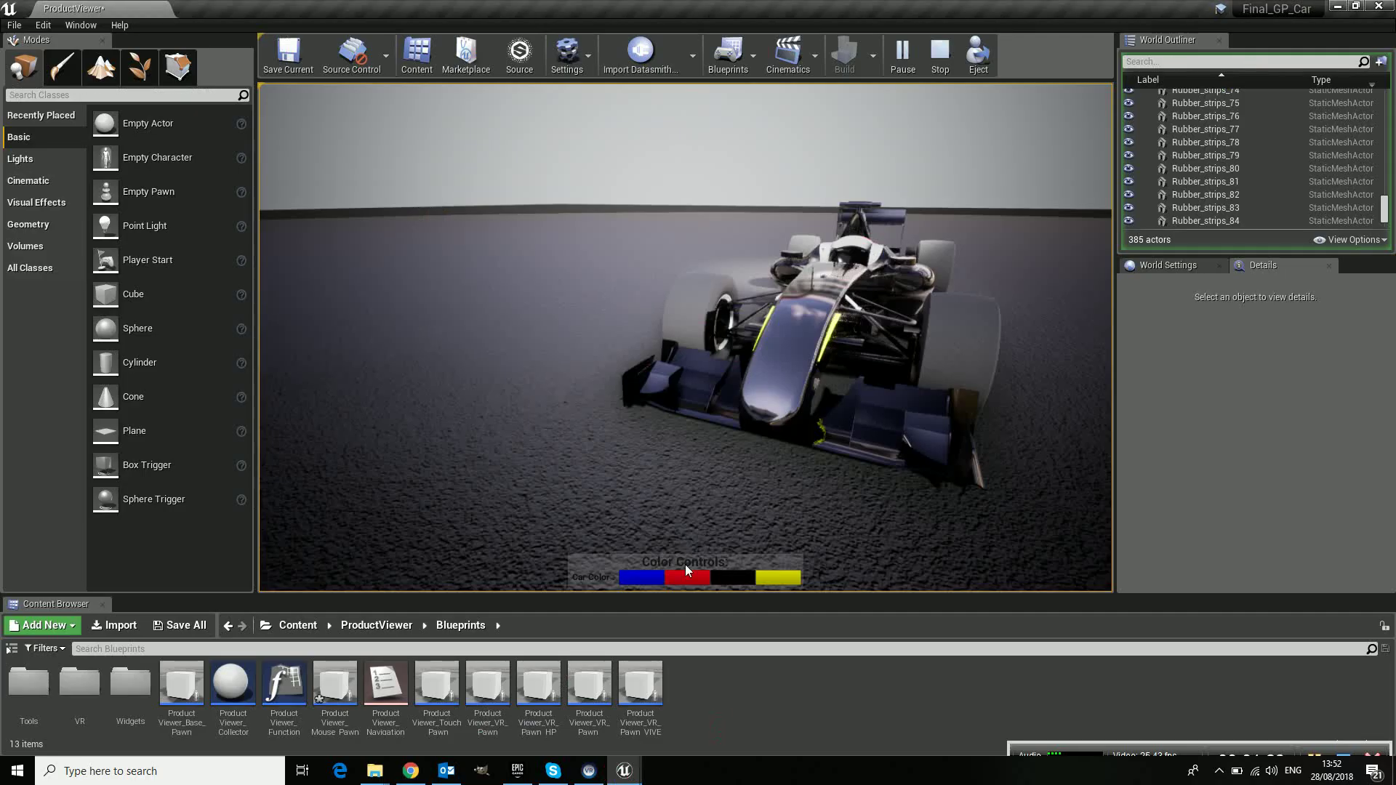
left_click(786, 581)
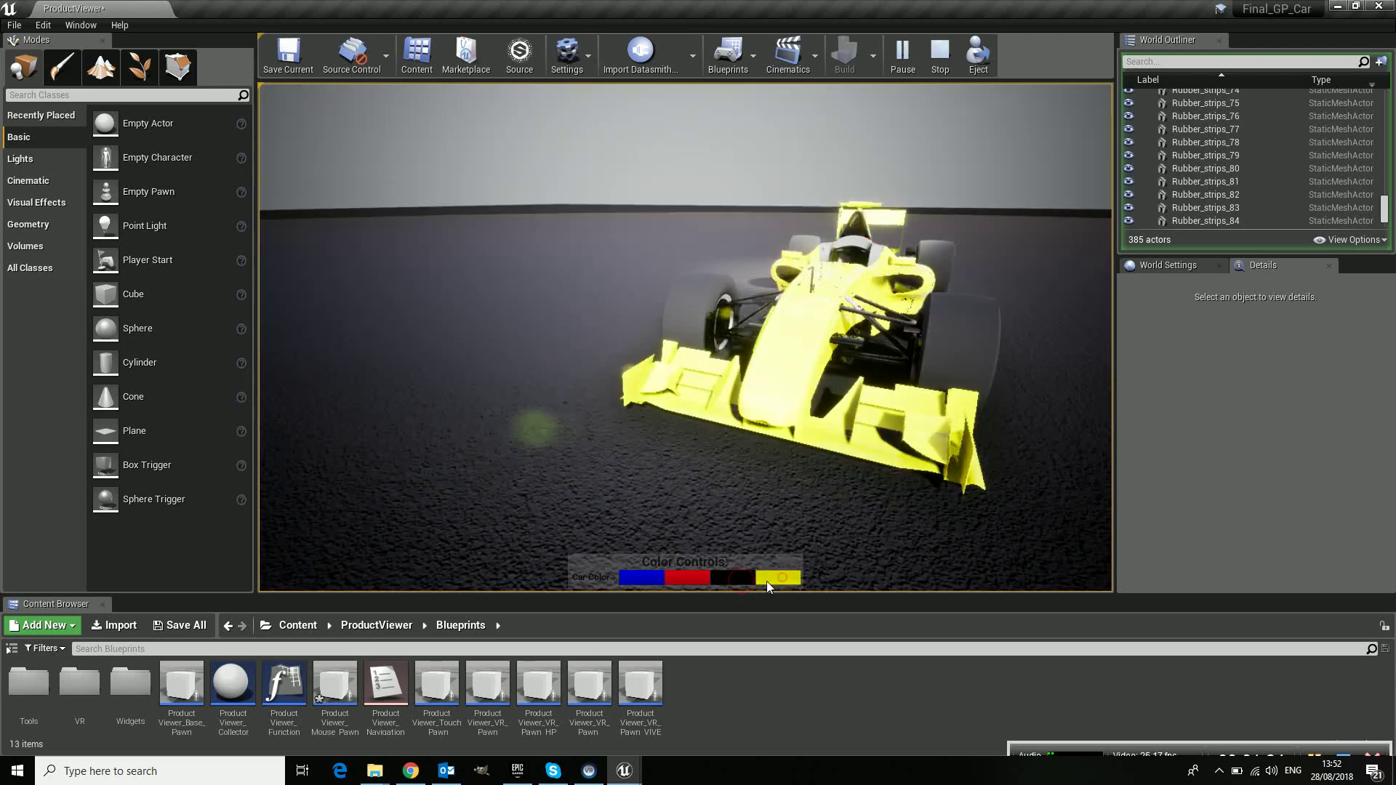
left_click(691, 579)
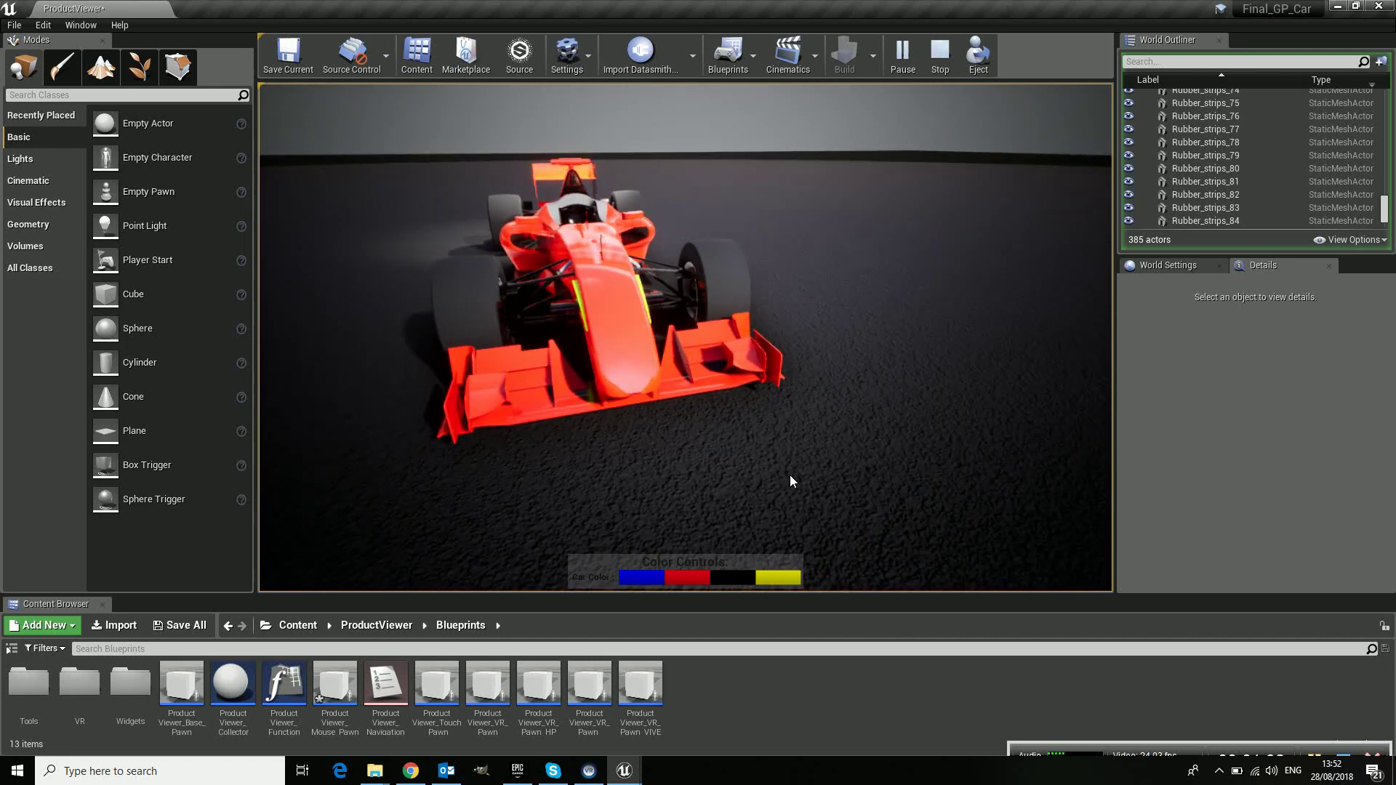
- Capture a high-resolution screenshot of the red car and view the saved image from its screenshots folder
key("F9")
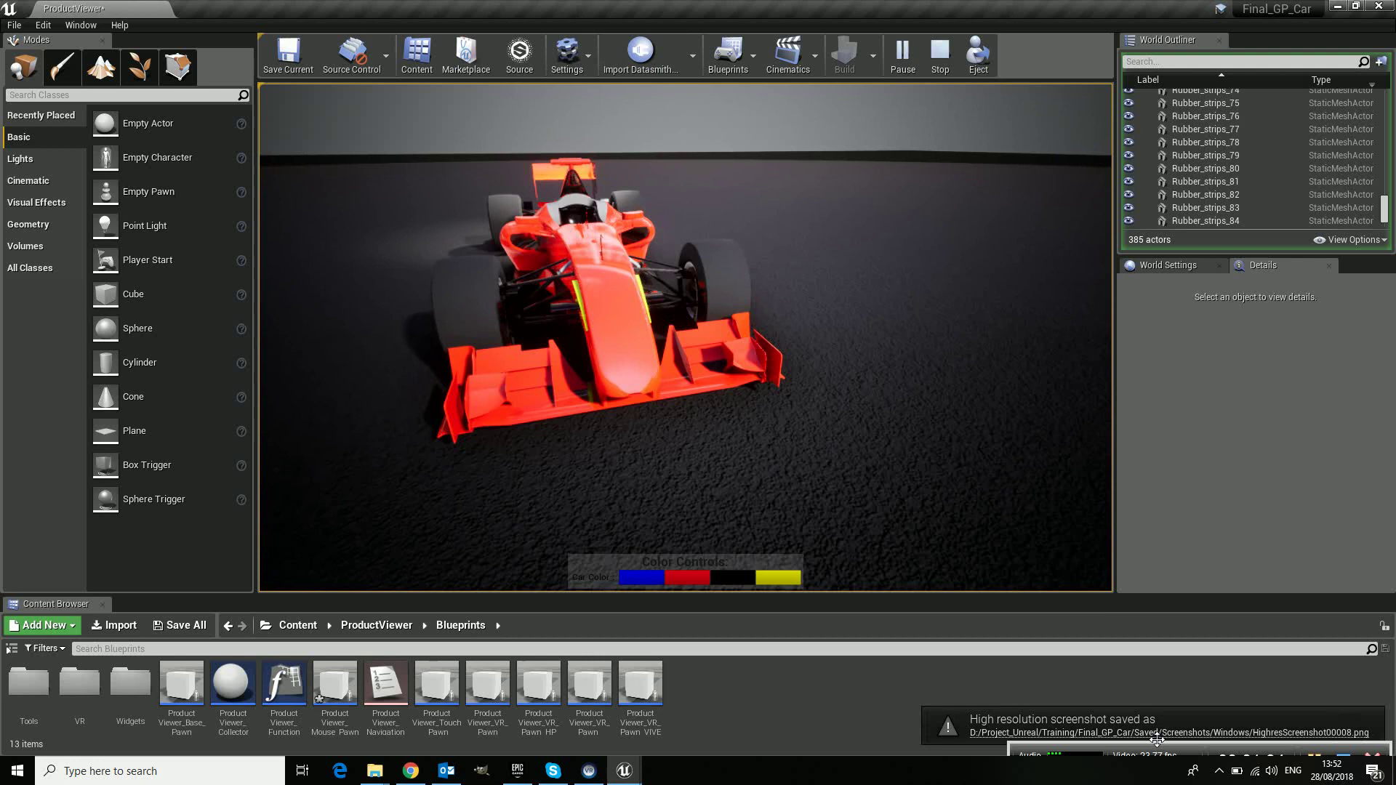
left_click(1040, 733)
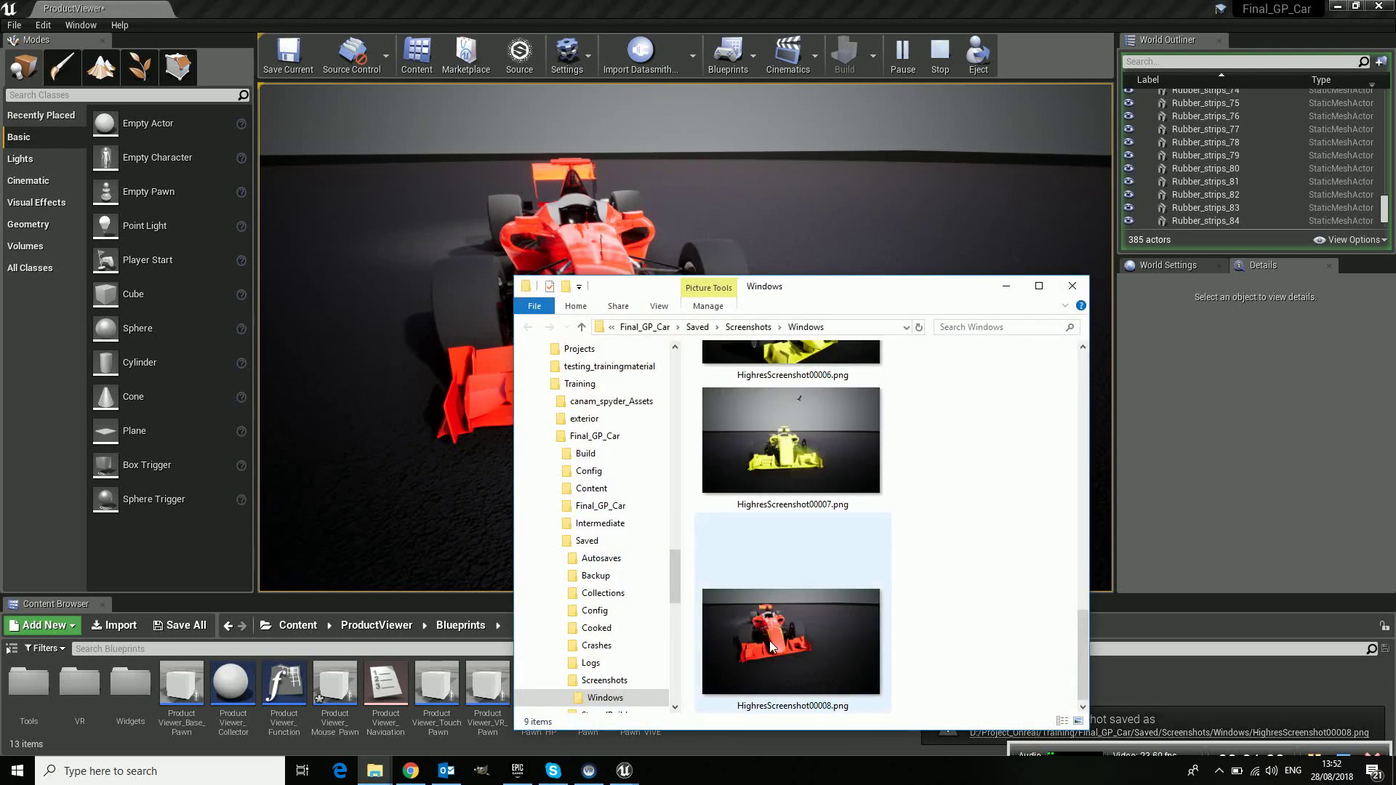
double_click(771, 641)
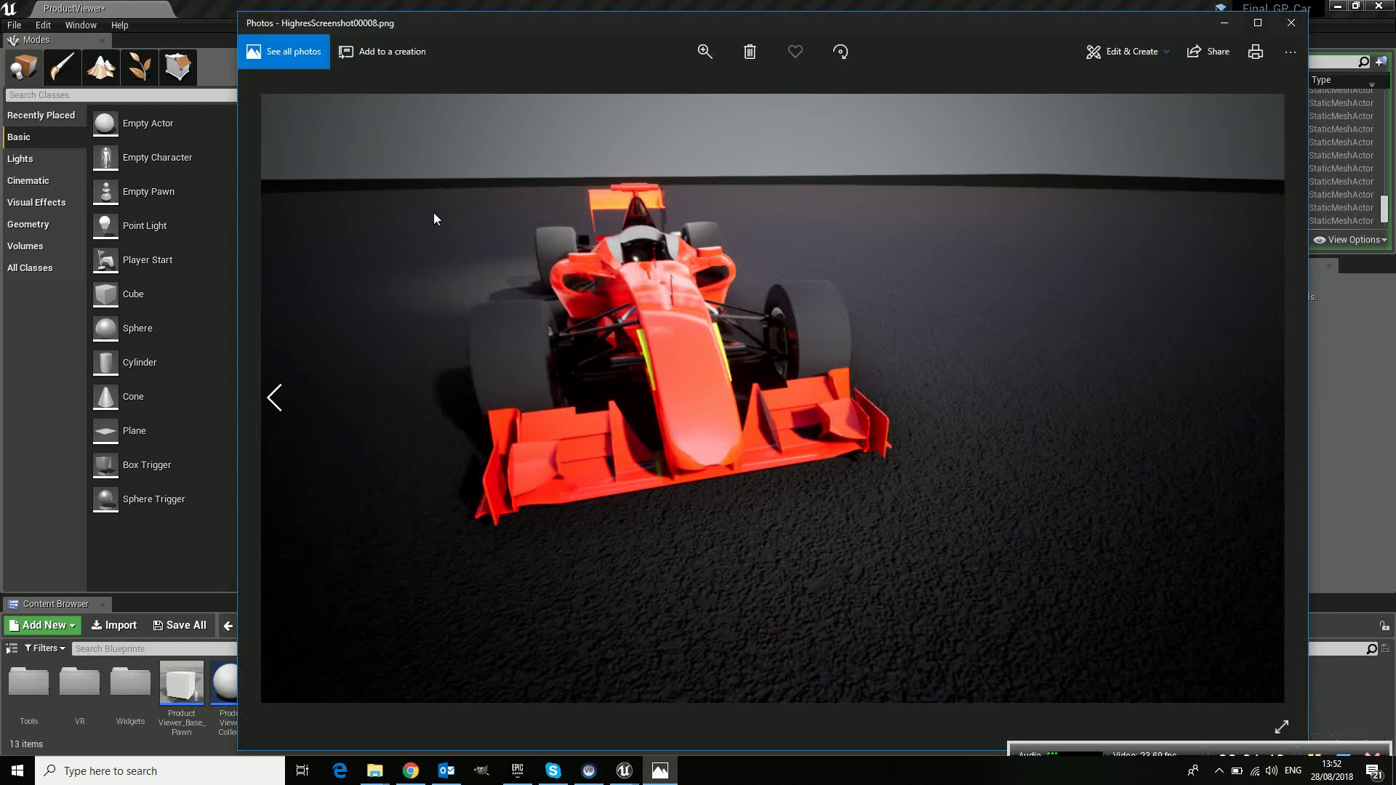
left_click(1292, 24)
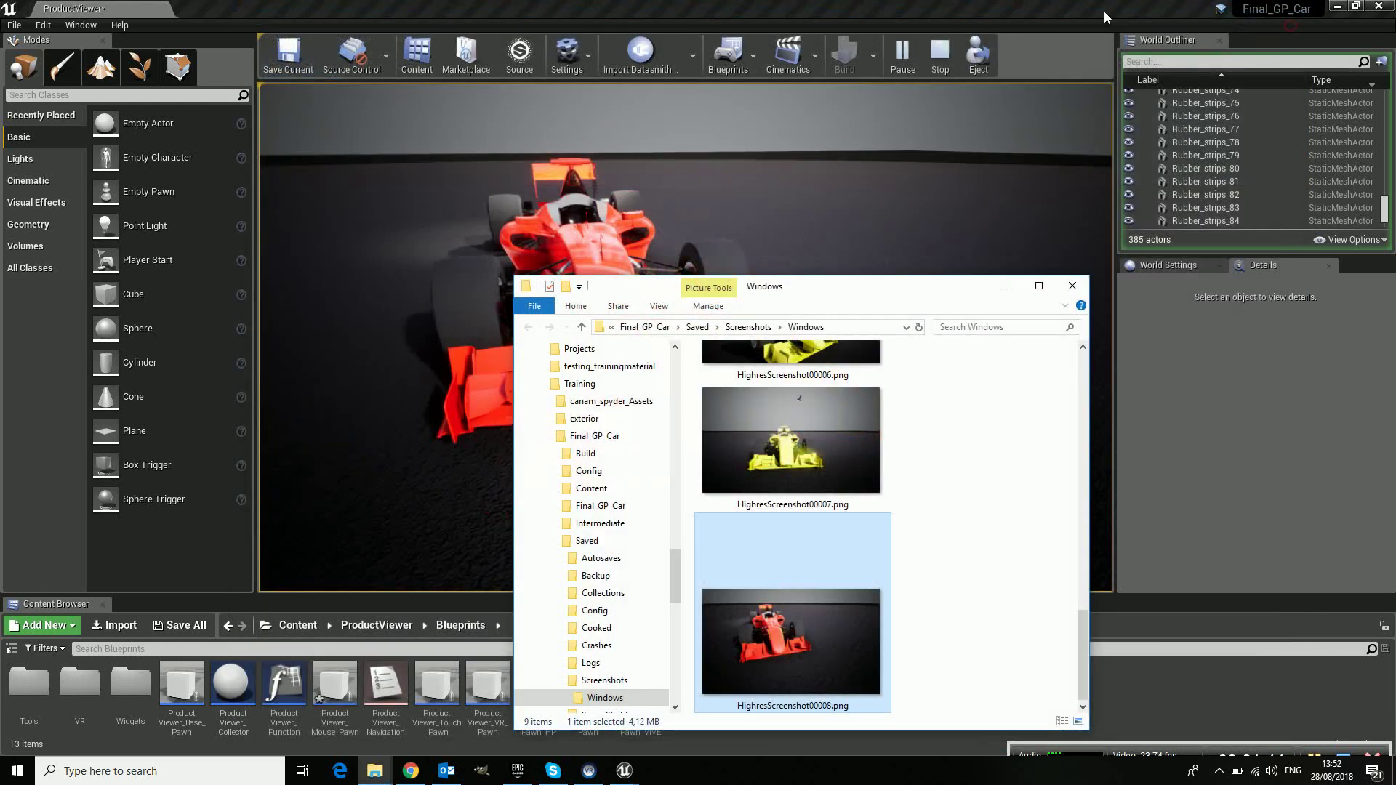
left_click(1071, 12)
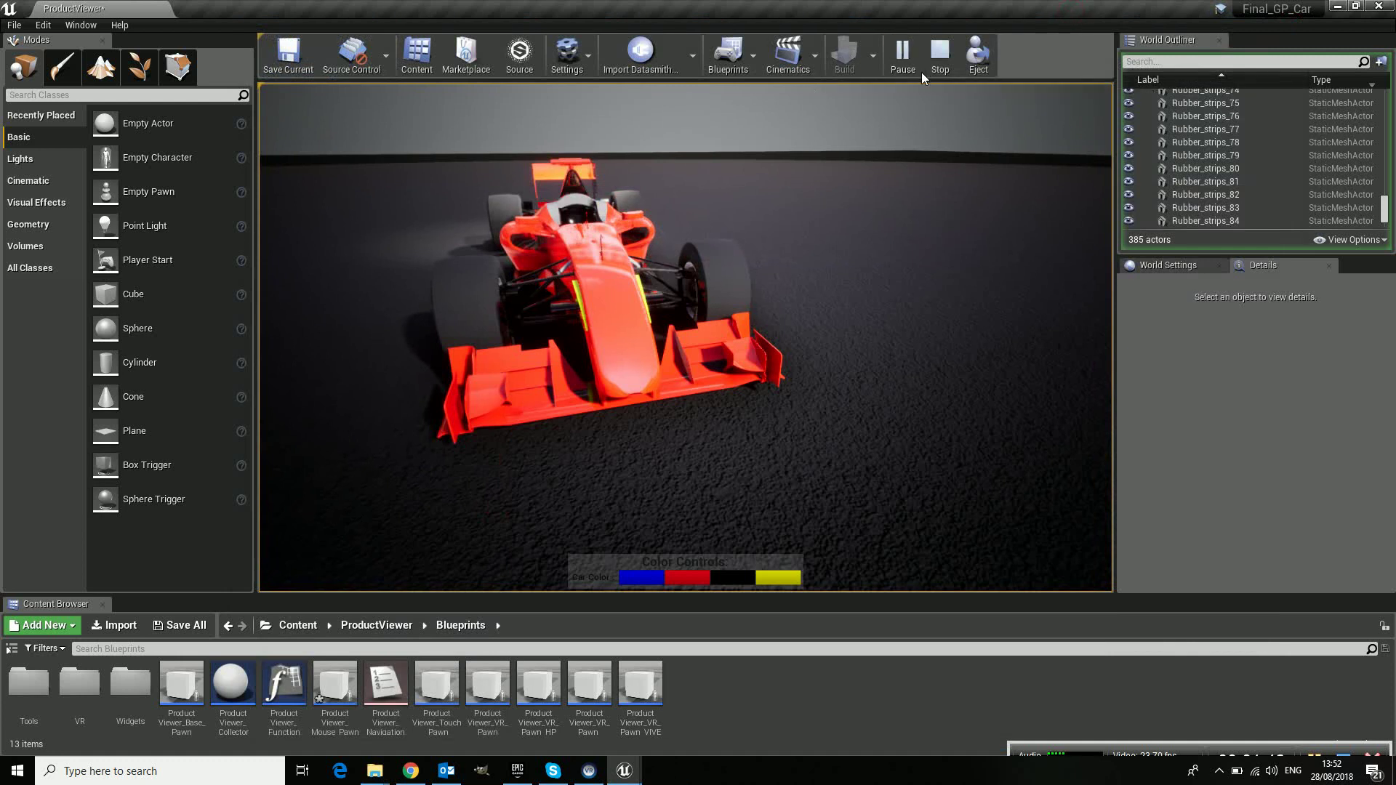
- Stop the play session and examine the P key event and its Execute Console Command node in the level blueprint
left_click(940, 52)
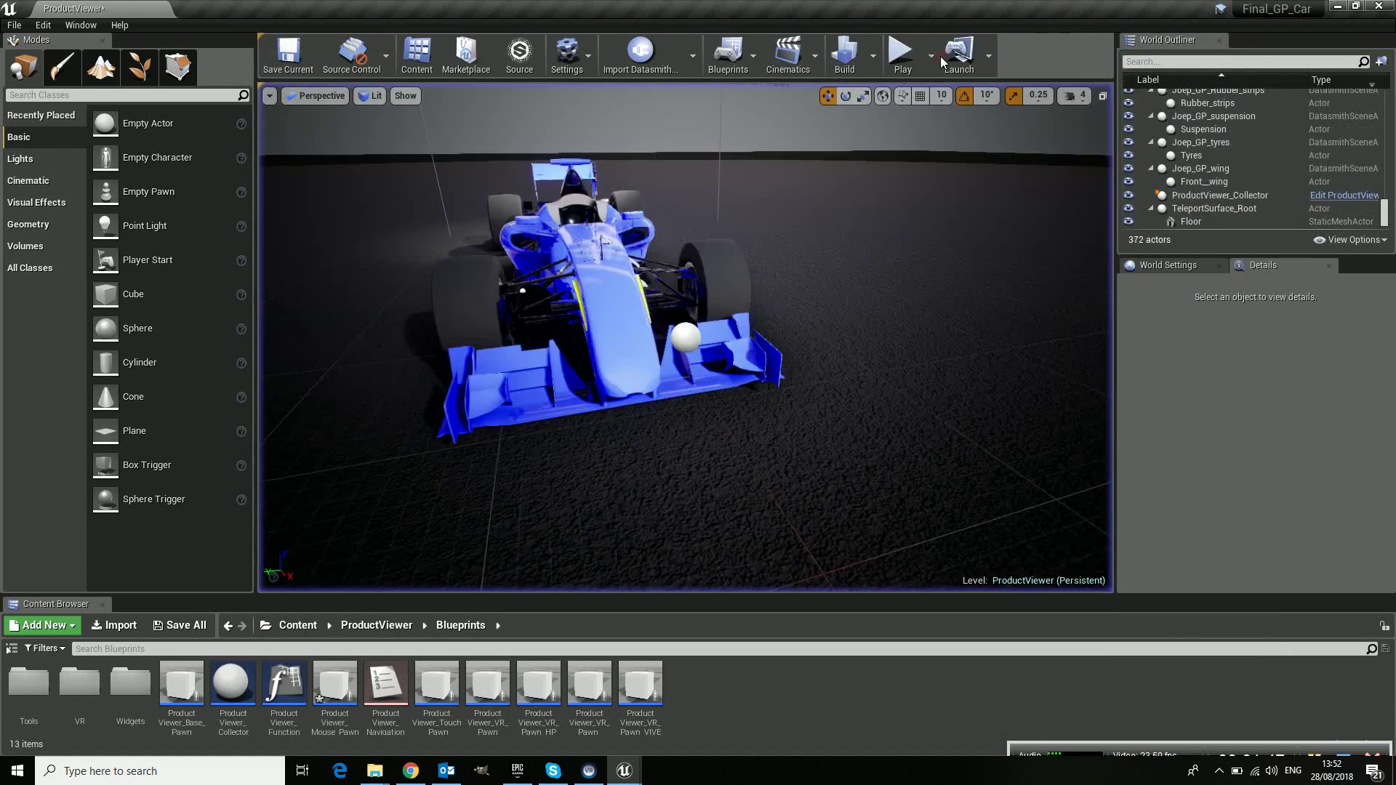
left_click(756, 58)
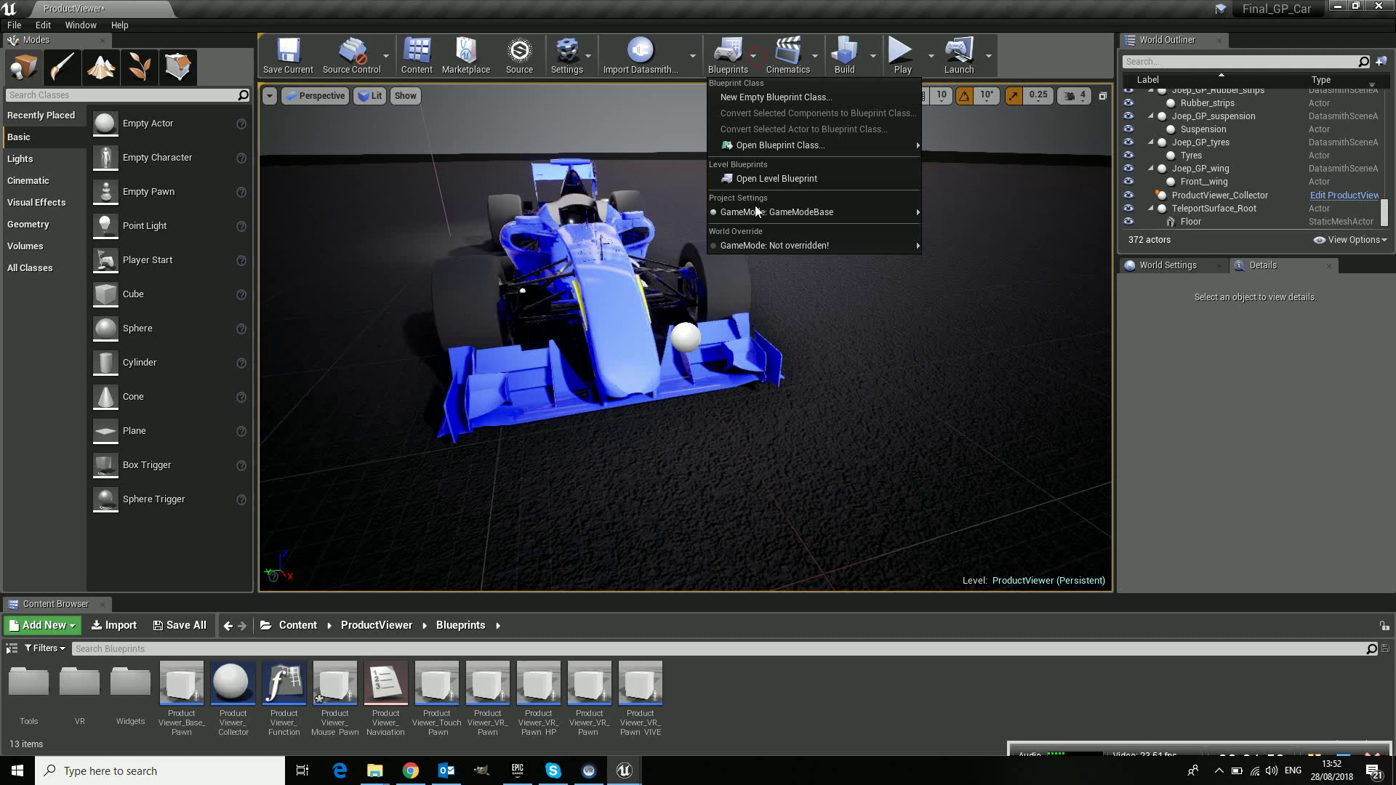
left_click(757, 178)
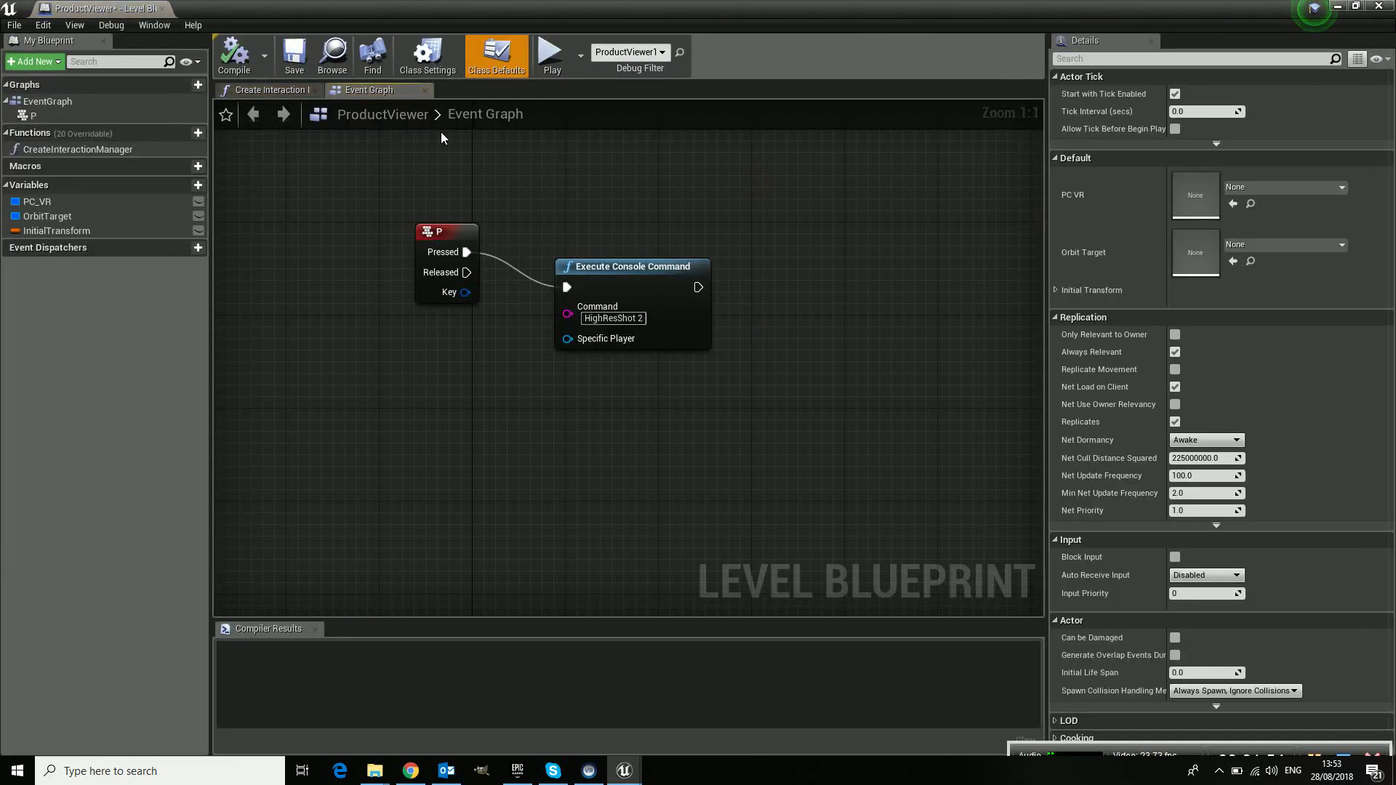
left_click_drag(449, 233, 412, 220)
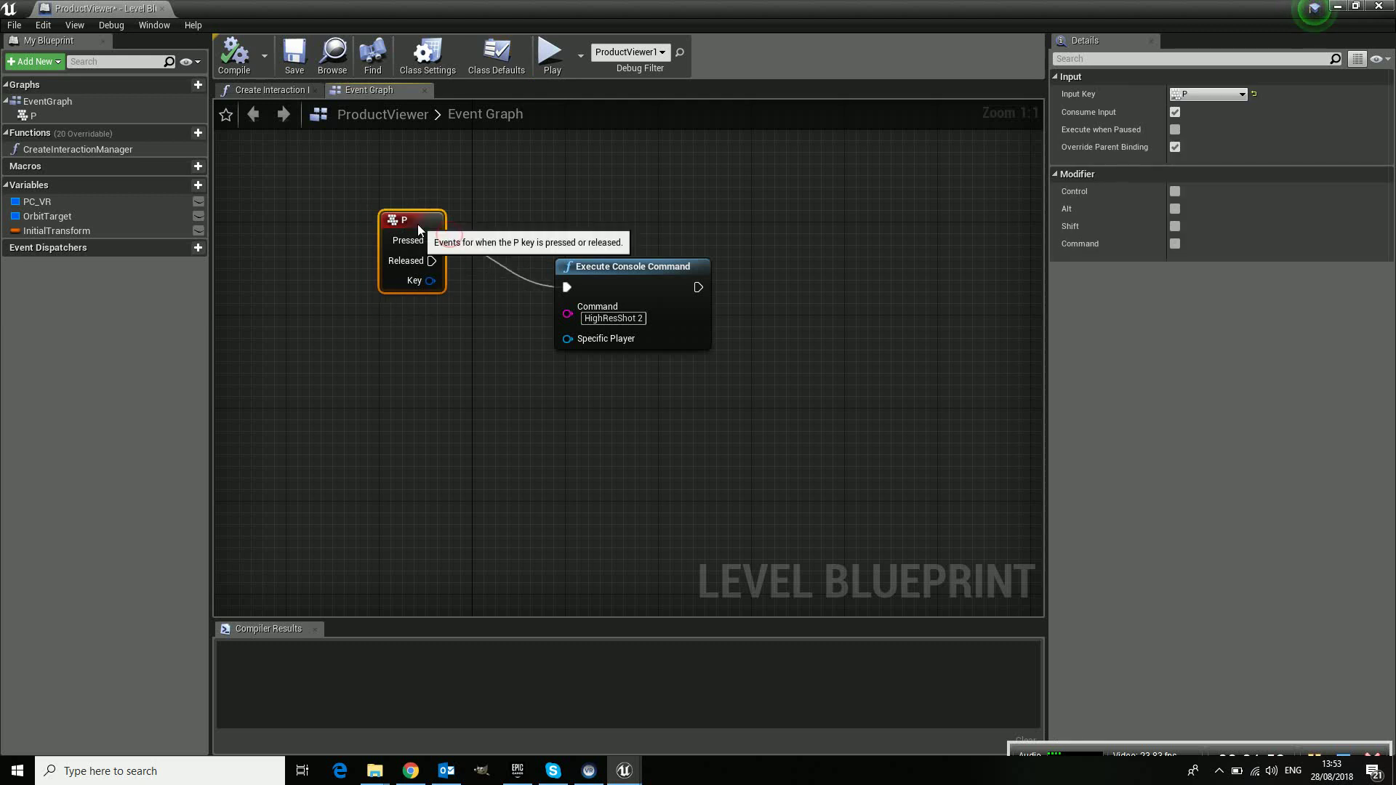
left_click_drag(624, 269, 626, 280)
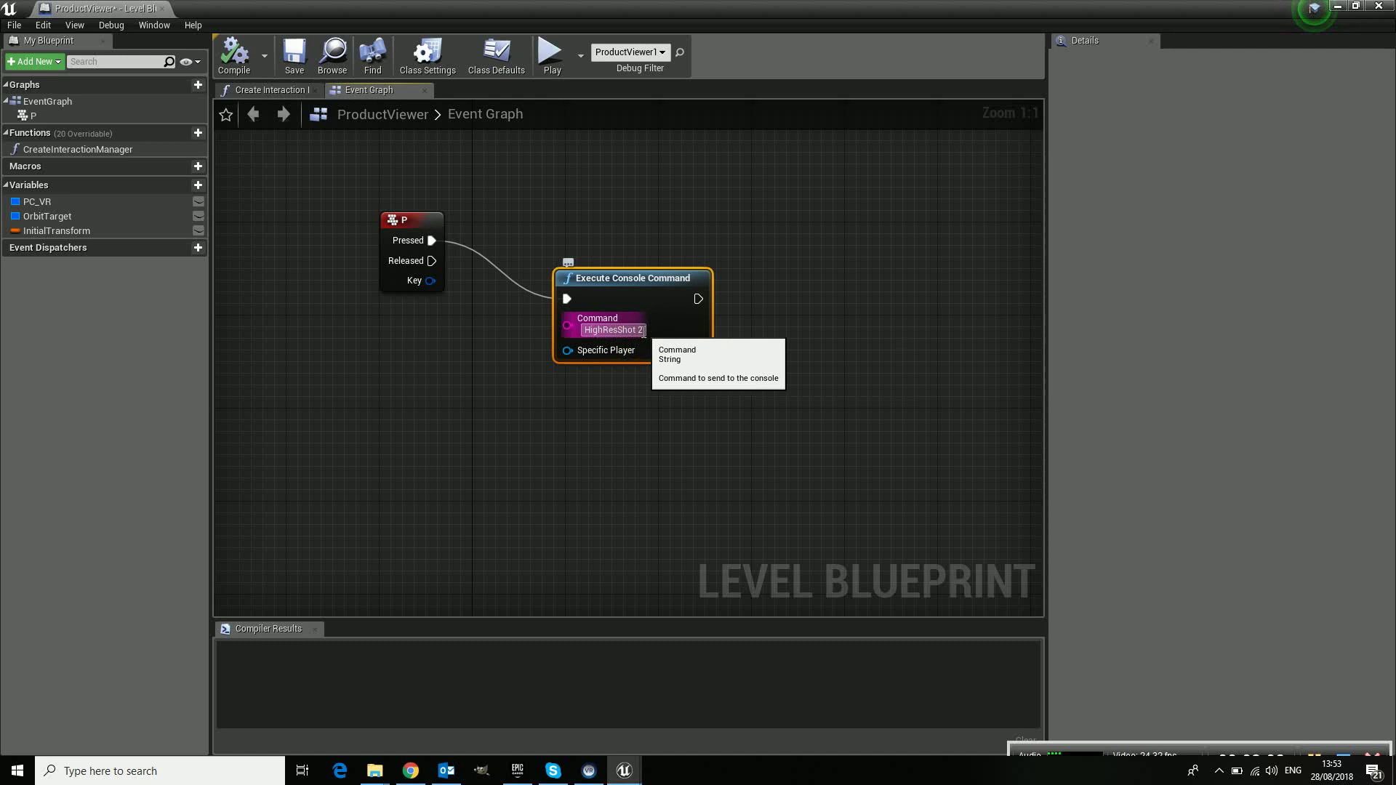
left_click(1380, 6)
- Open the High Resolution Screenshot settings for the level viewport
left_click(269, 96)
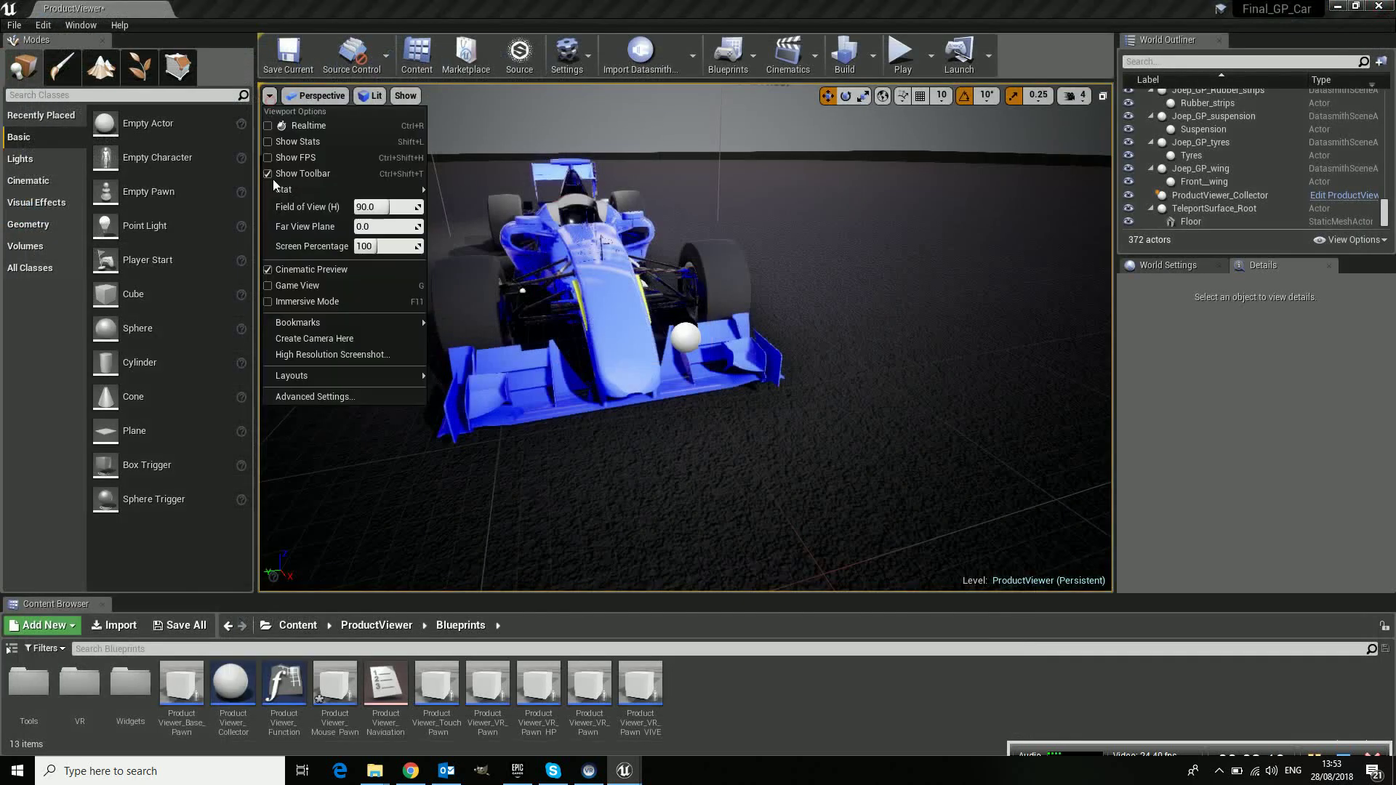
left_click(298, 356)
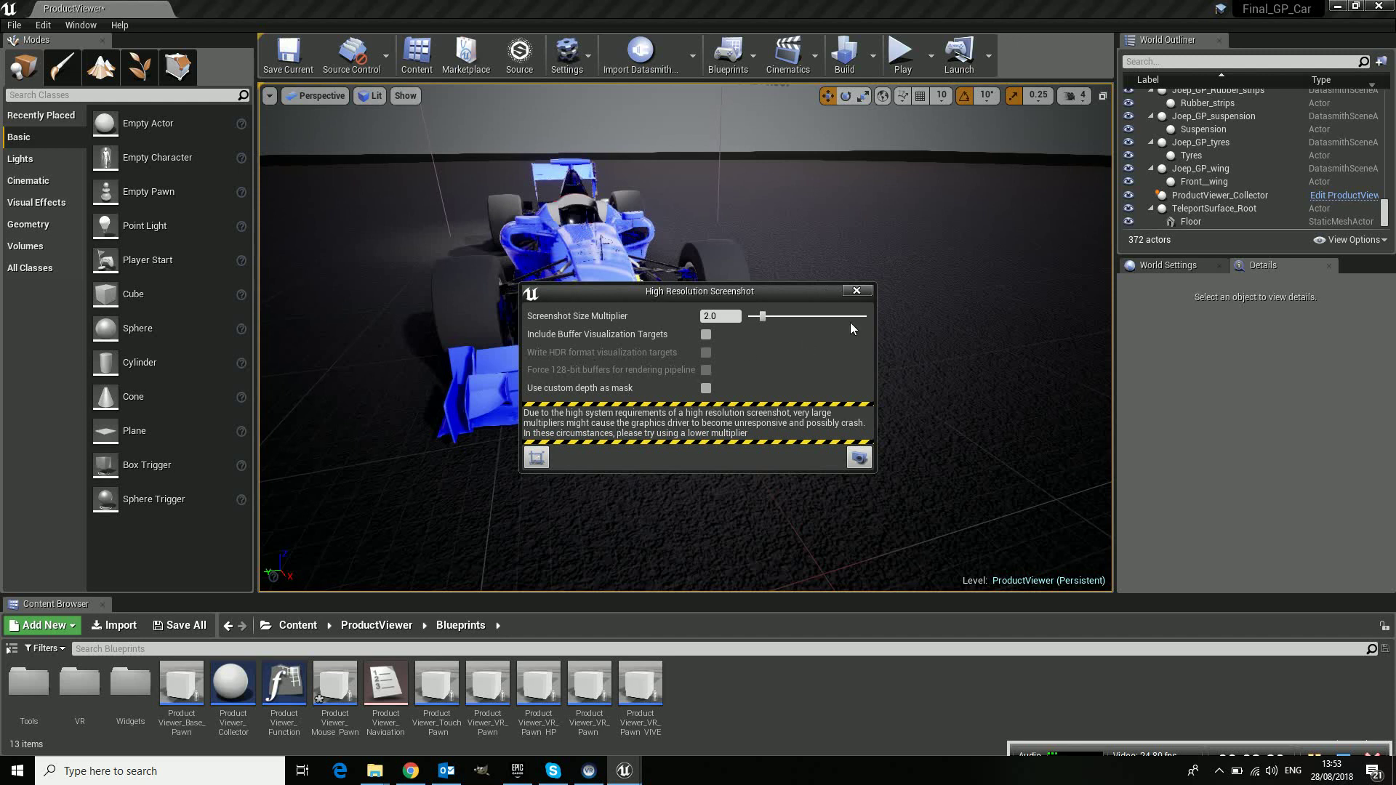
- Close the screenshot settings and rearrange the P key event and Execute Console Command nodes in the level blueprint
left_click(858, 292)
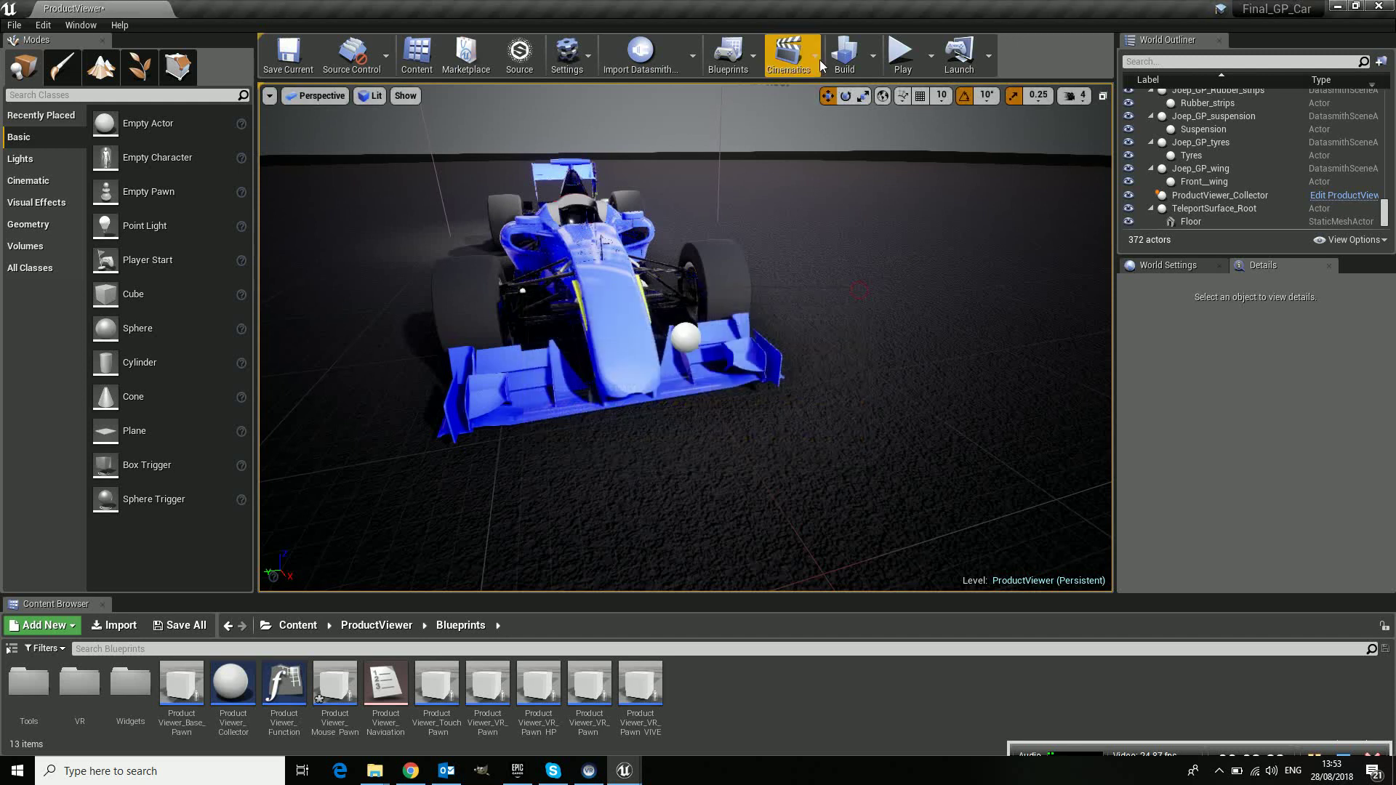
left_click(753, 55)
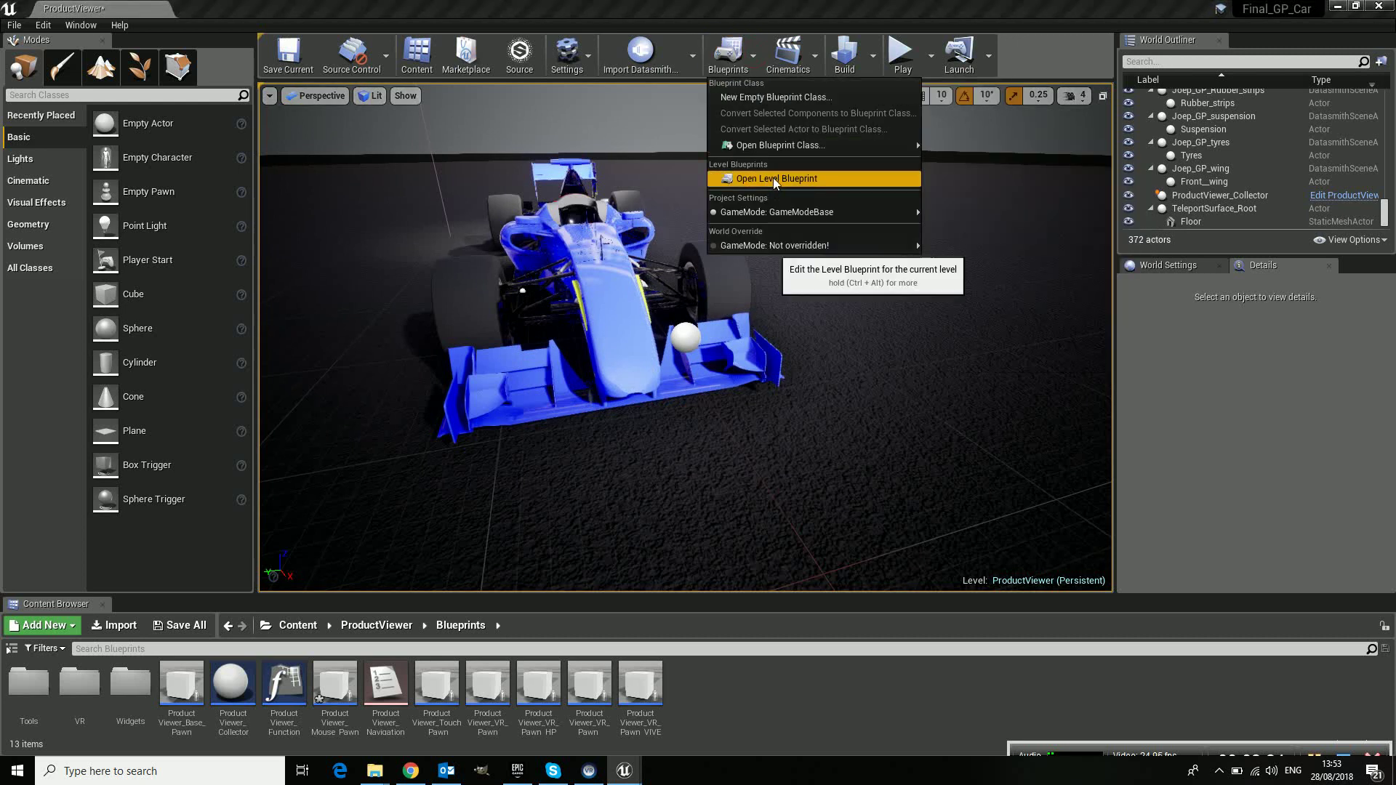
left_click(774, 177)
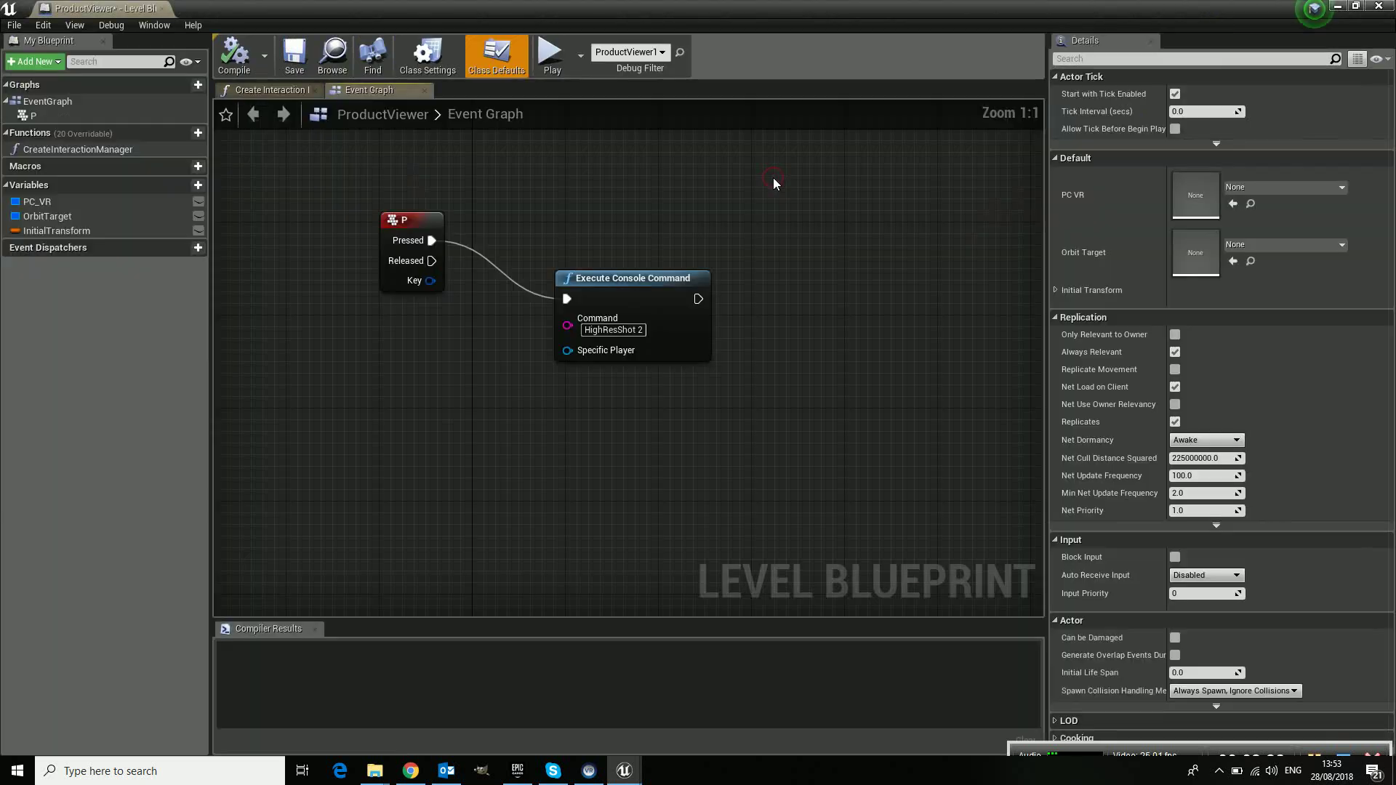
left_click_drag(387, 225, 340, 268)
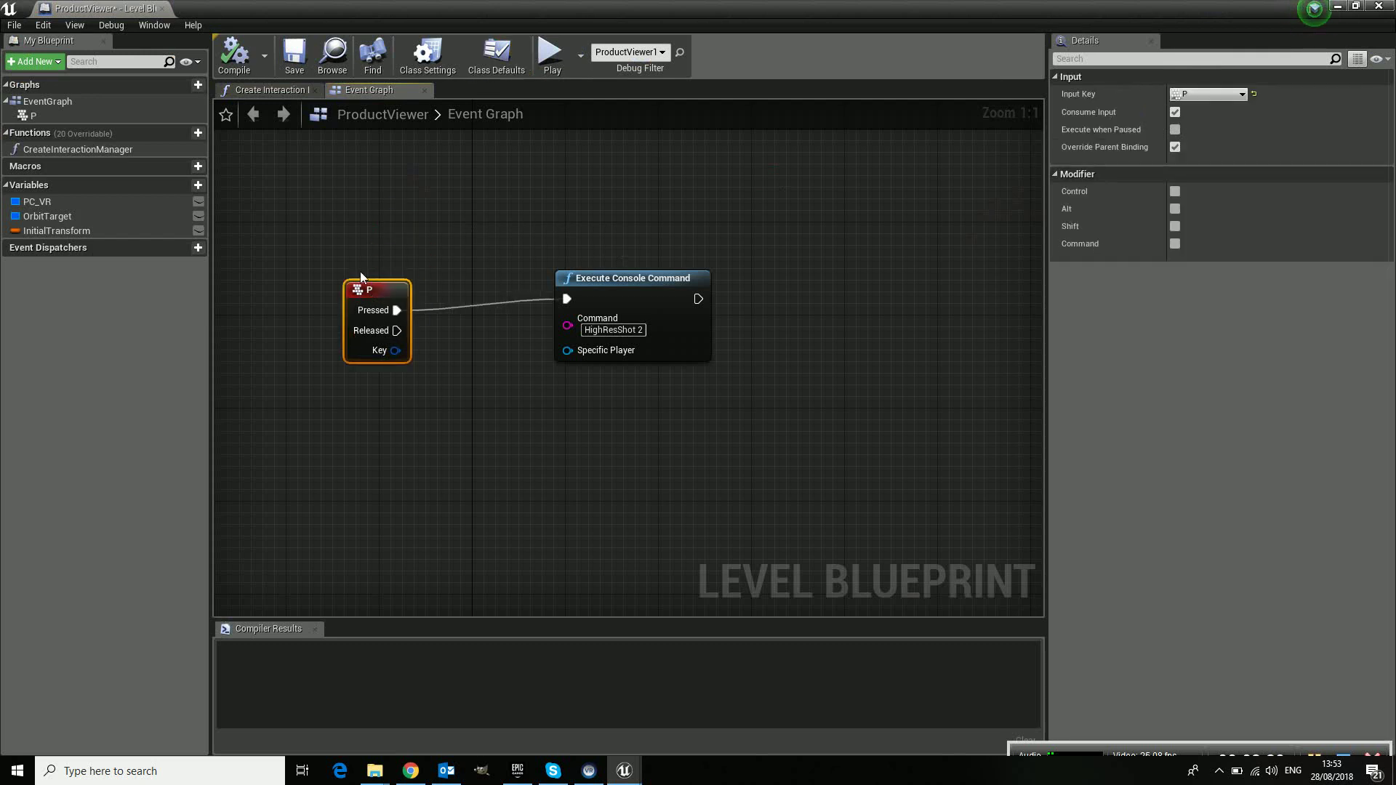
left_click_drag(644, 272, 645, 308)
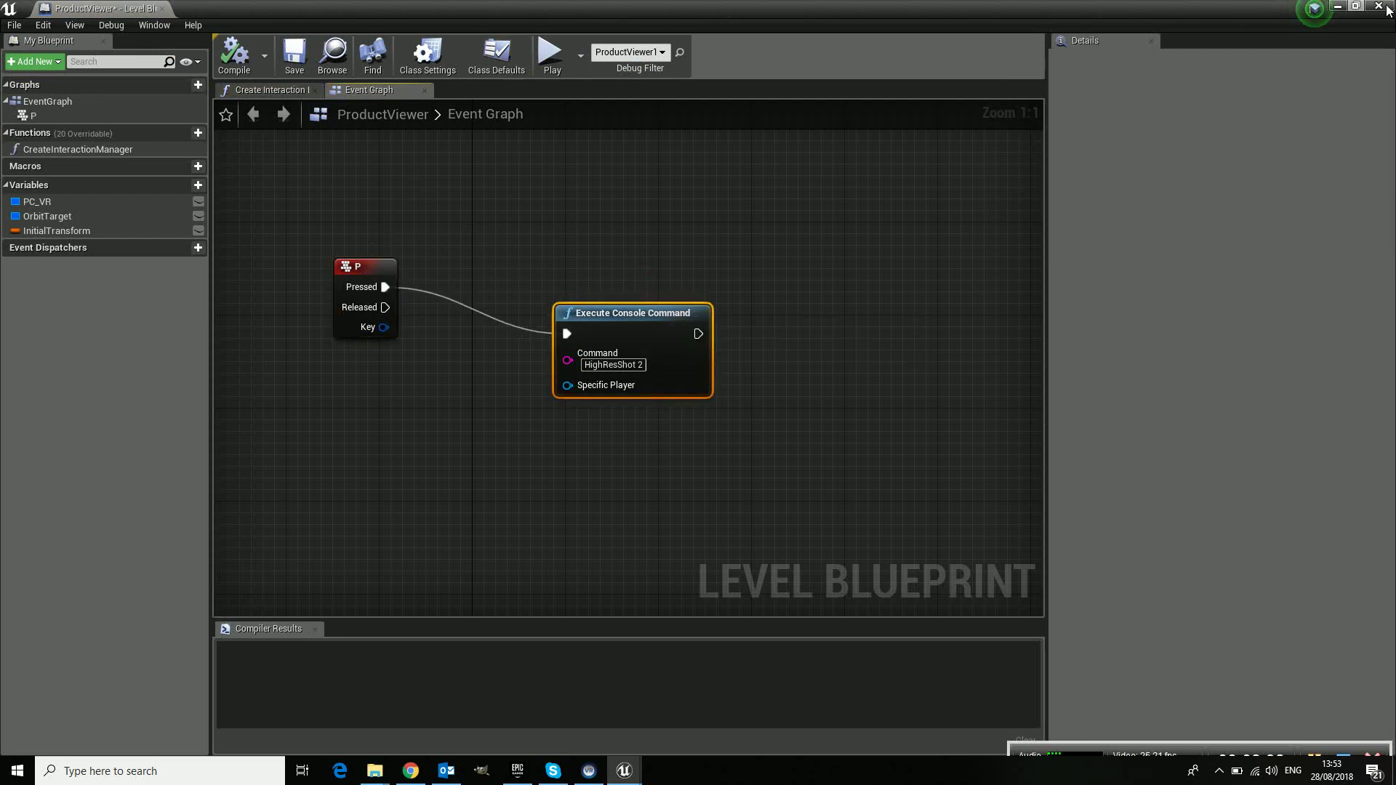
key("alt+Tab")
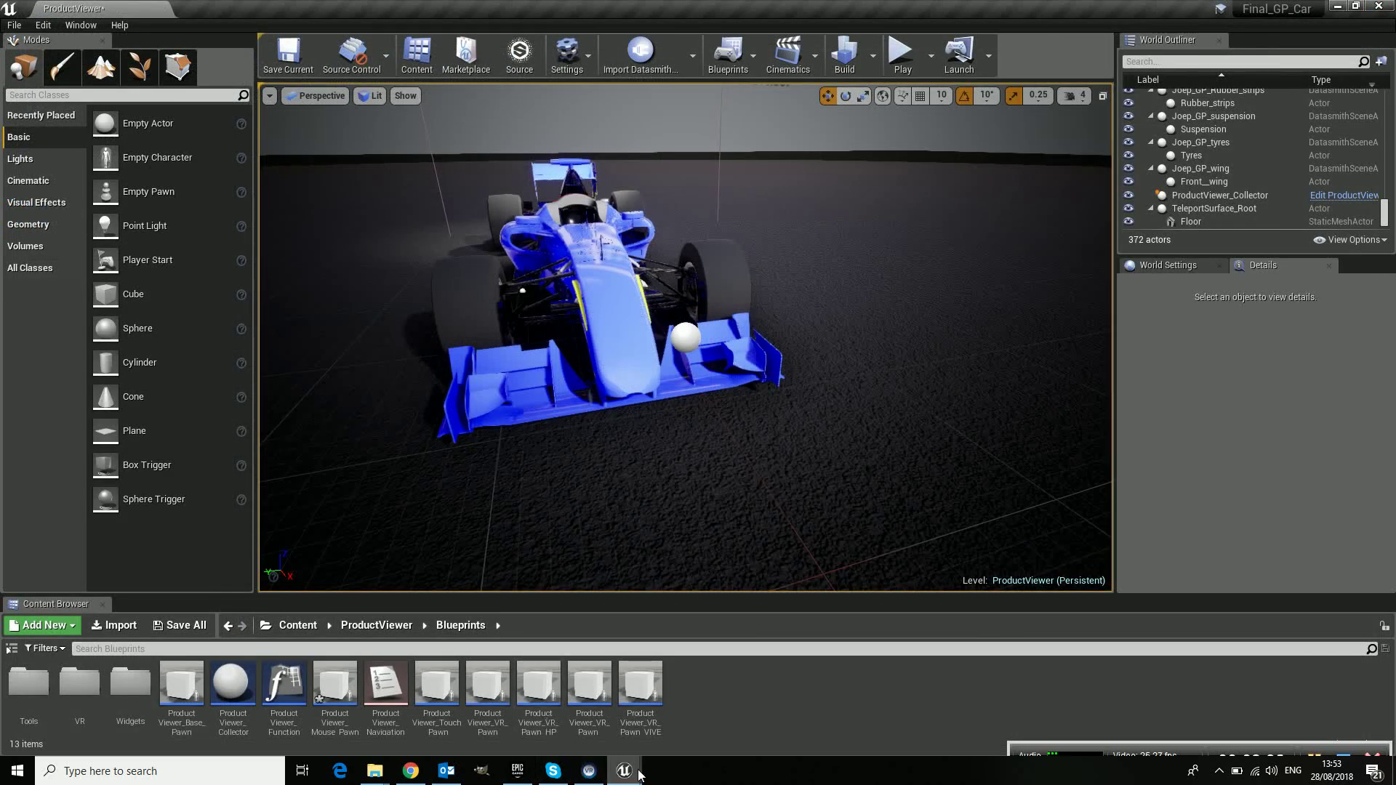
- Switch to the MyProject3 exercise bike project and stop its running play session
mouse_move(624, 771)
left_click(574, 730)
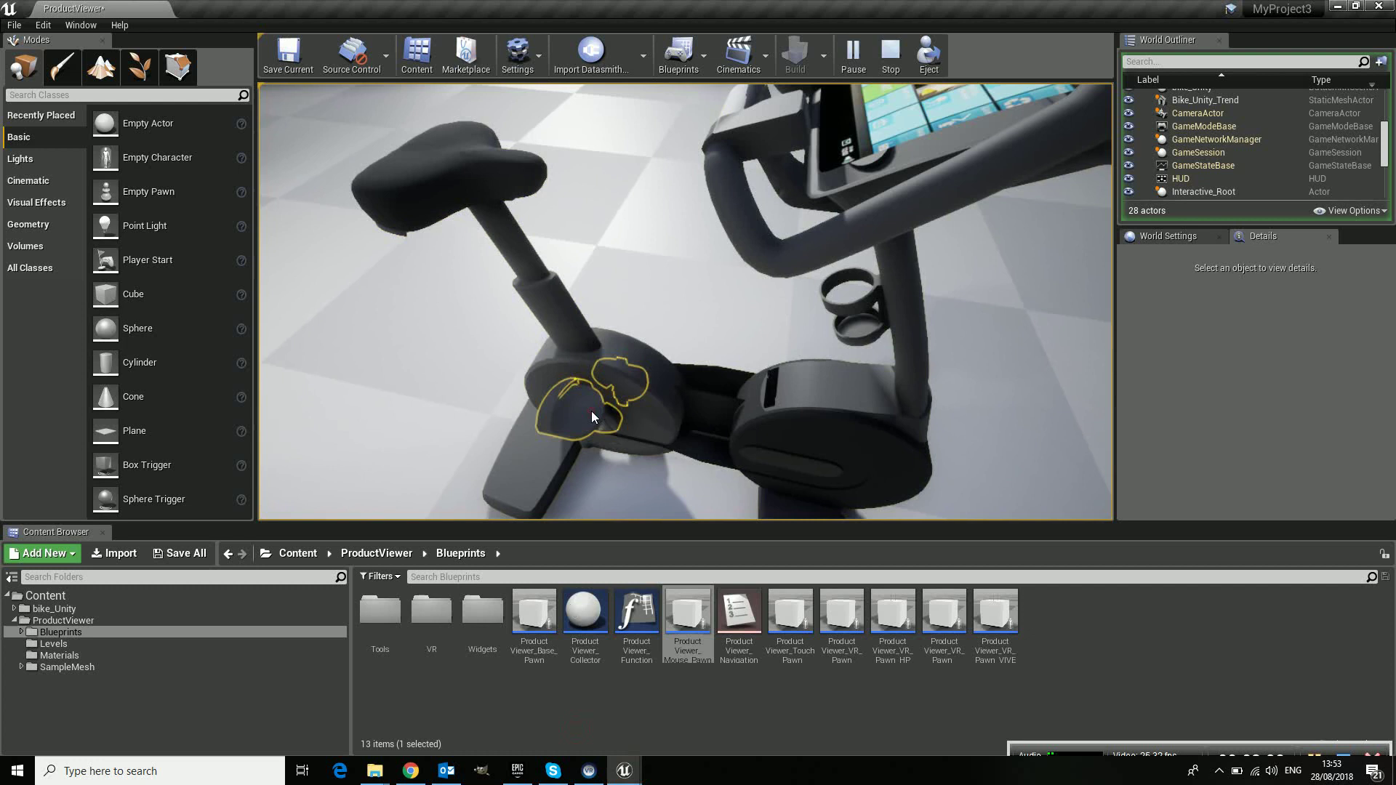
key("Escape")
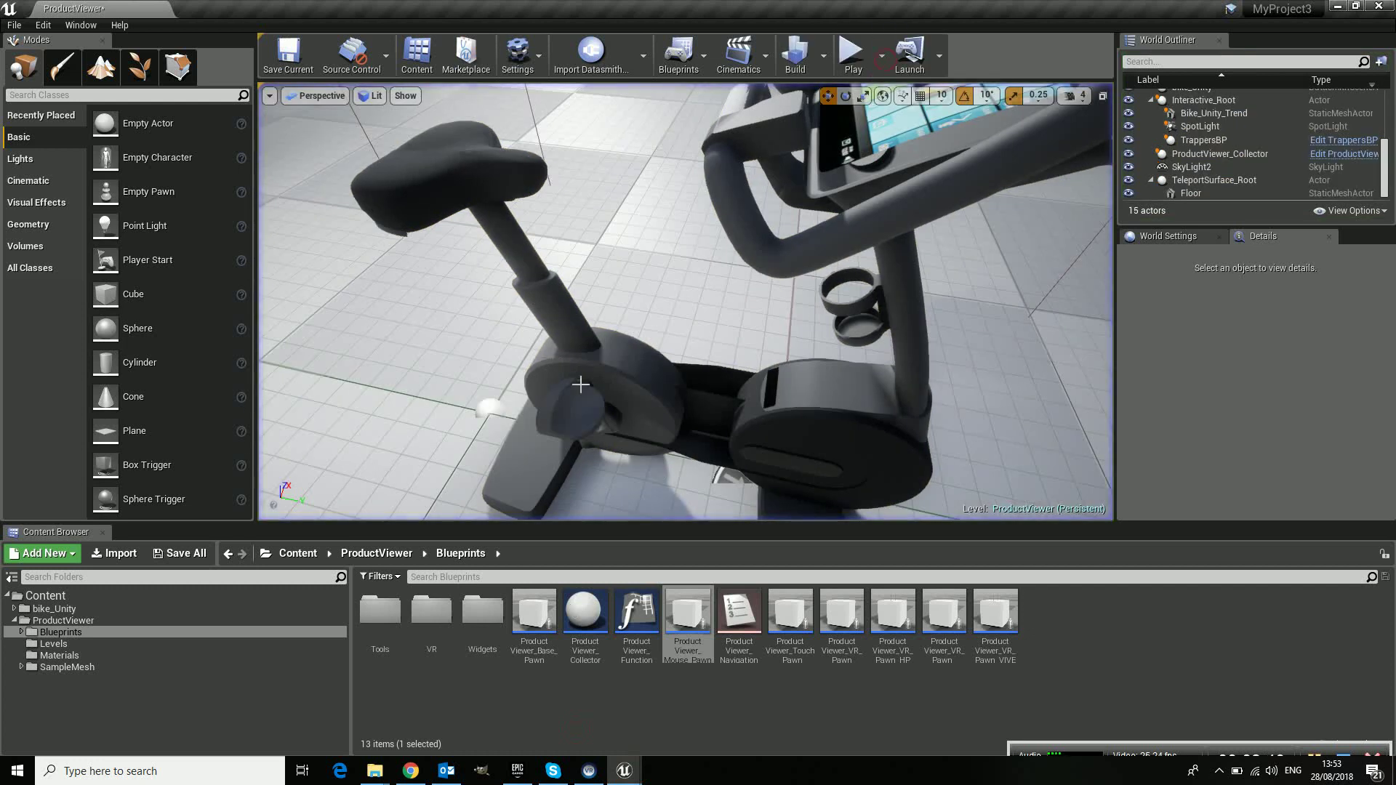
- Try to rotate the bike's TrappersBP pedals in the level viewport
right_click_drag(584, 436, 533, 420)
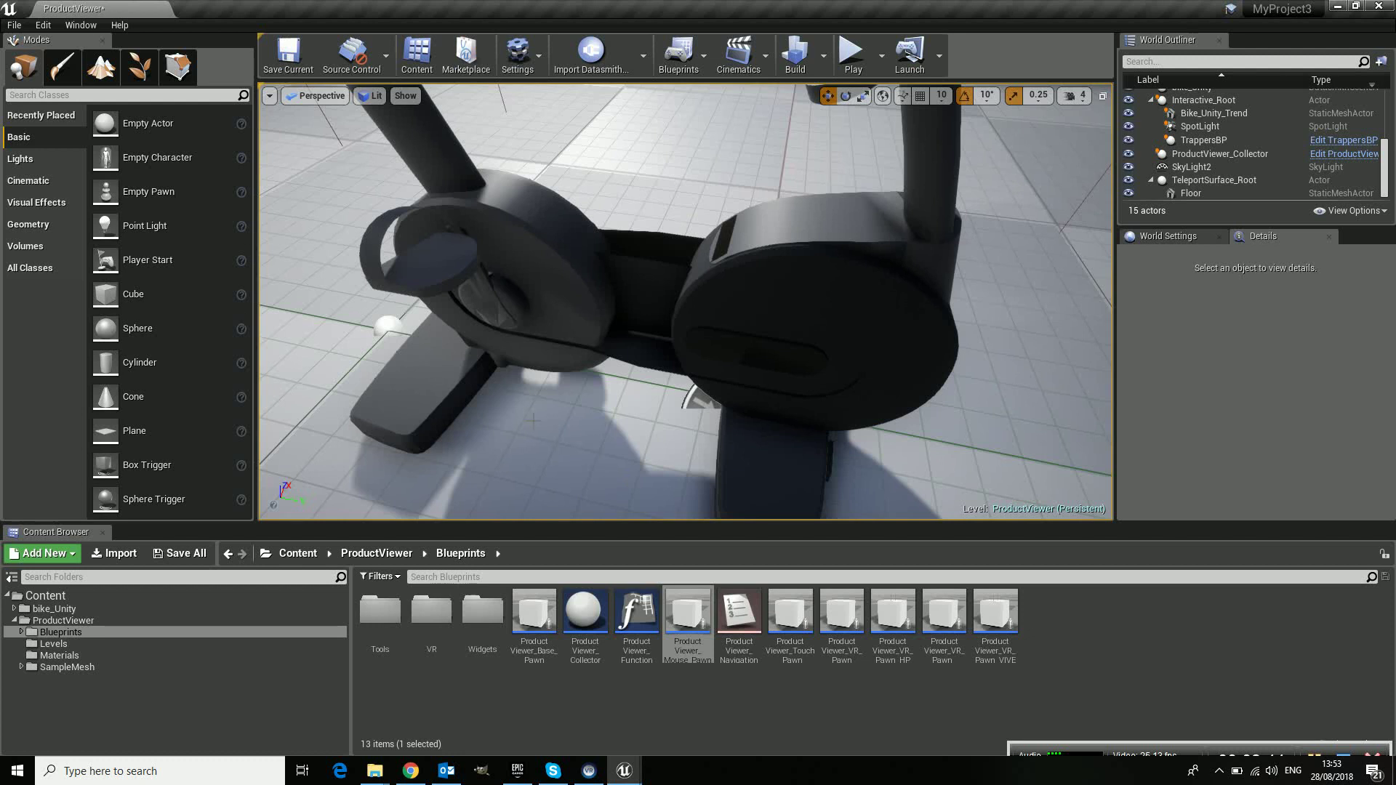
left_click(495, 307)
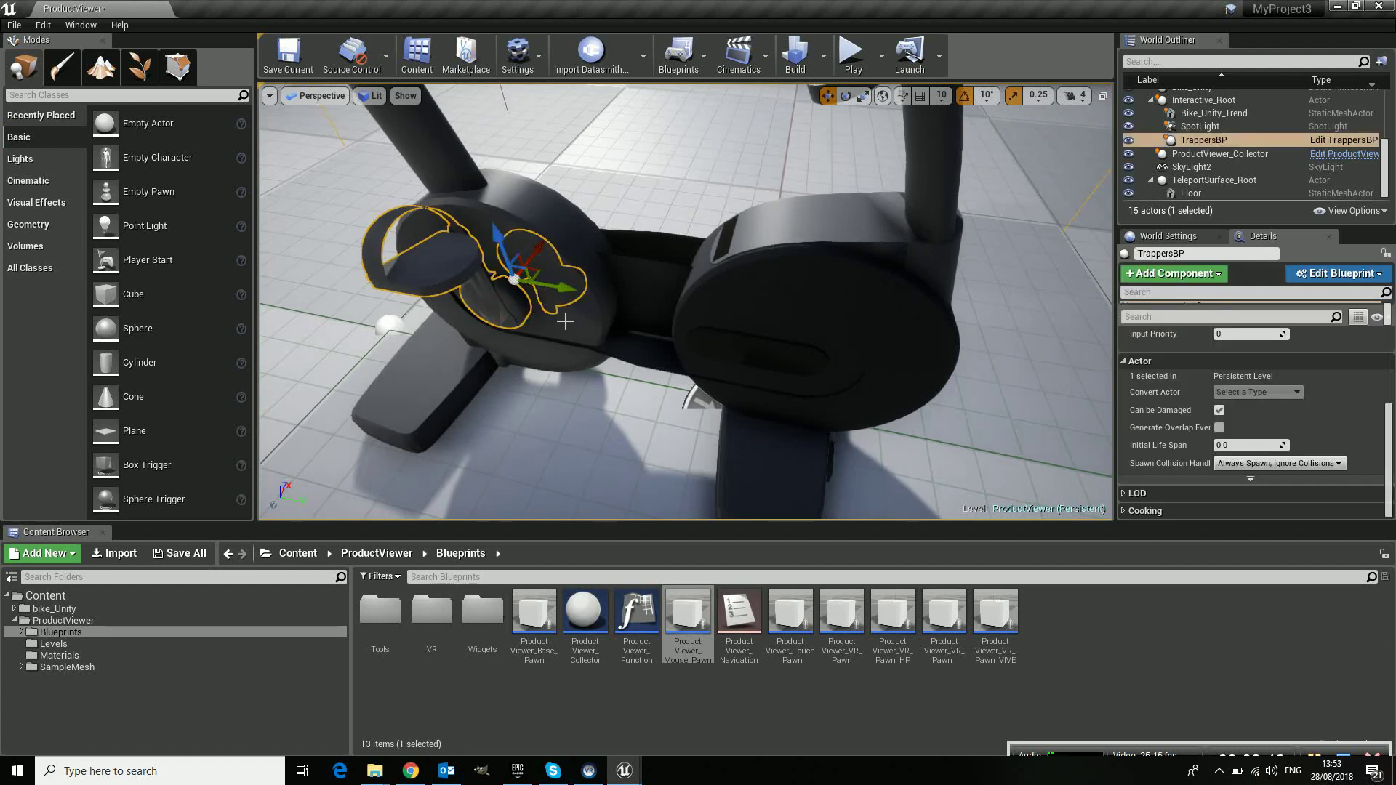
left_click(845, 95)
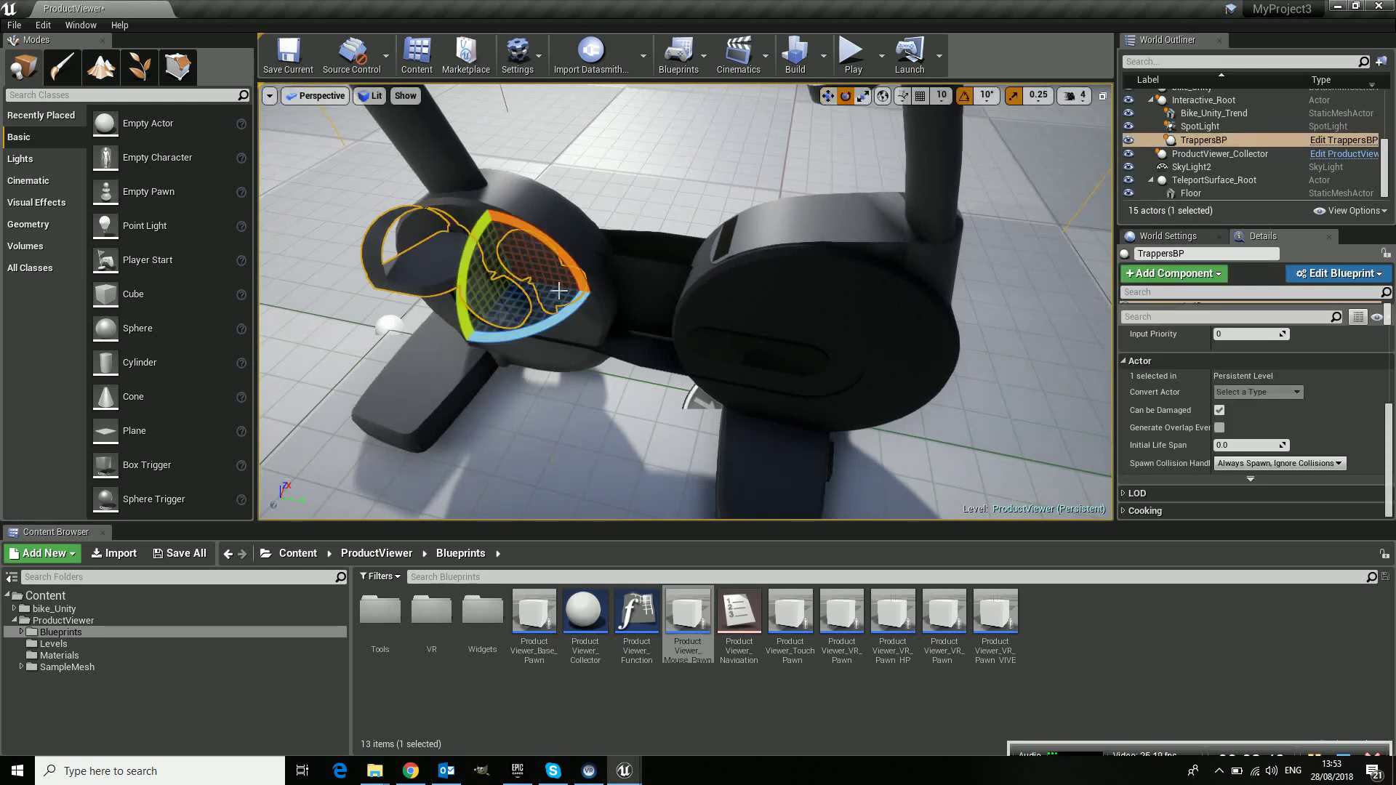
mouse_move(561, 263)
left_mouse_down()
mouse_move(605, 265)
mouse_move(617, 314)
mouse_move(549, 243)
left_mouse_up()
key("ctrl+z")
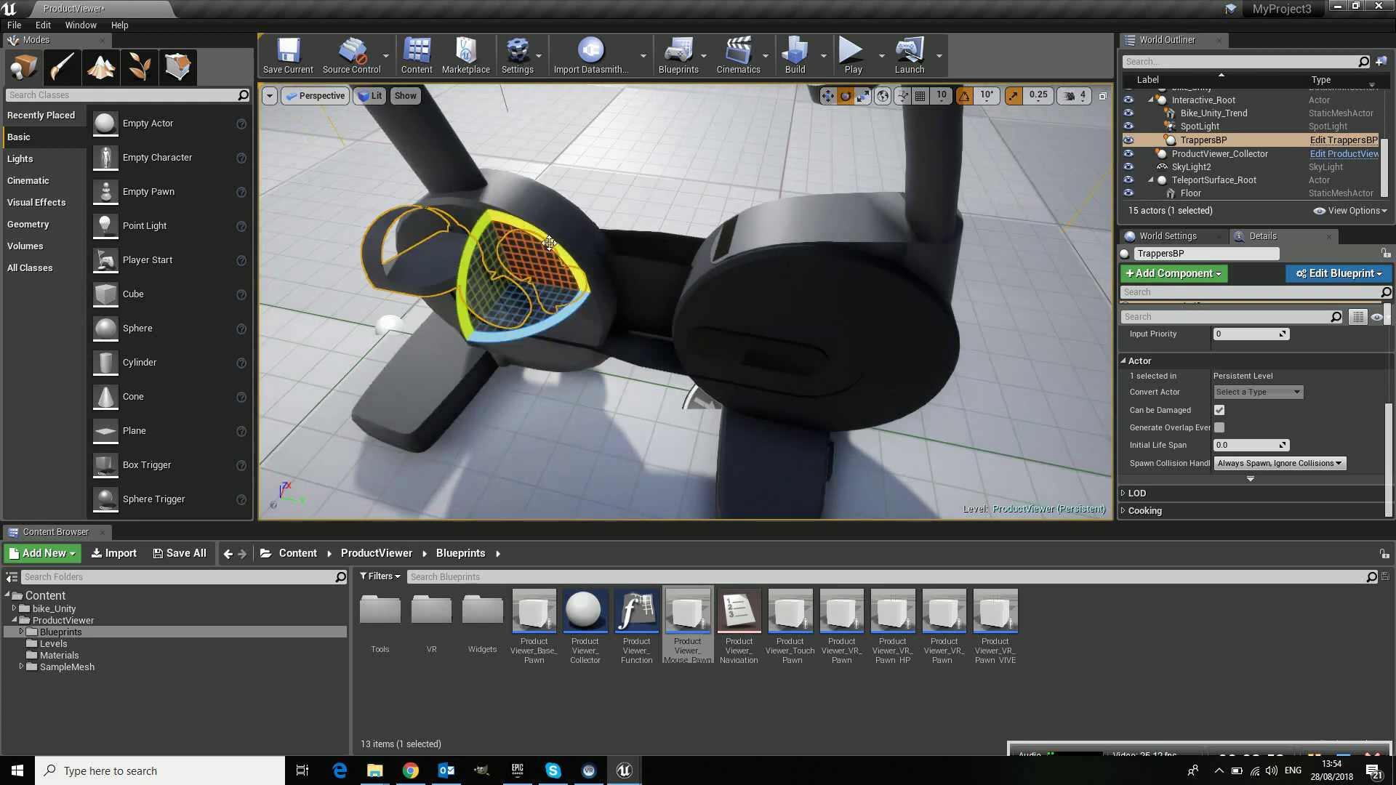
- Run the bike level from its start screen to demonstrate the pedal rotation, and stop the play session
left_click(854, 59)
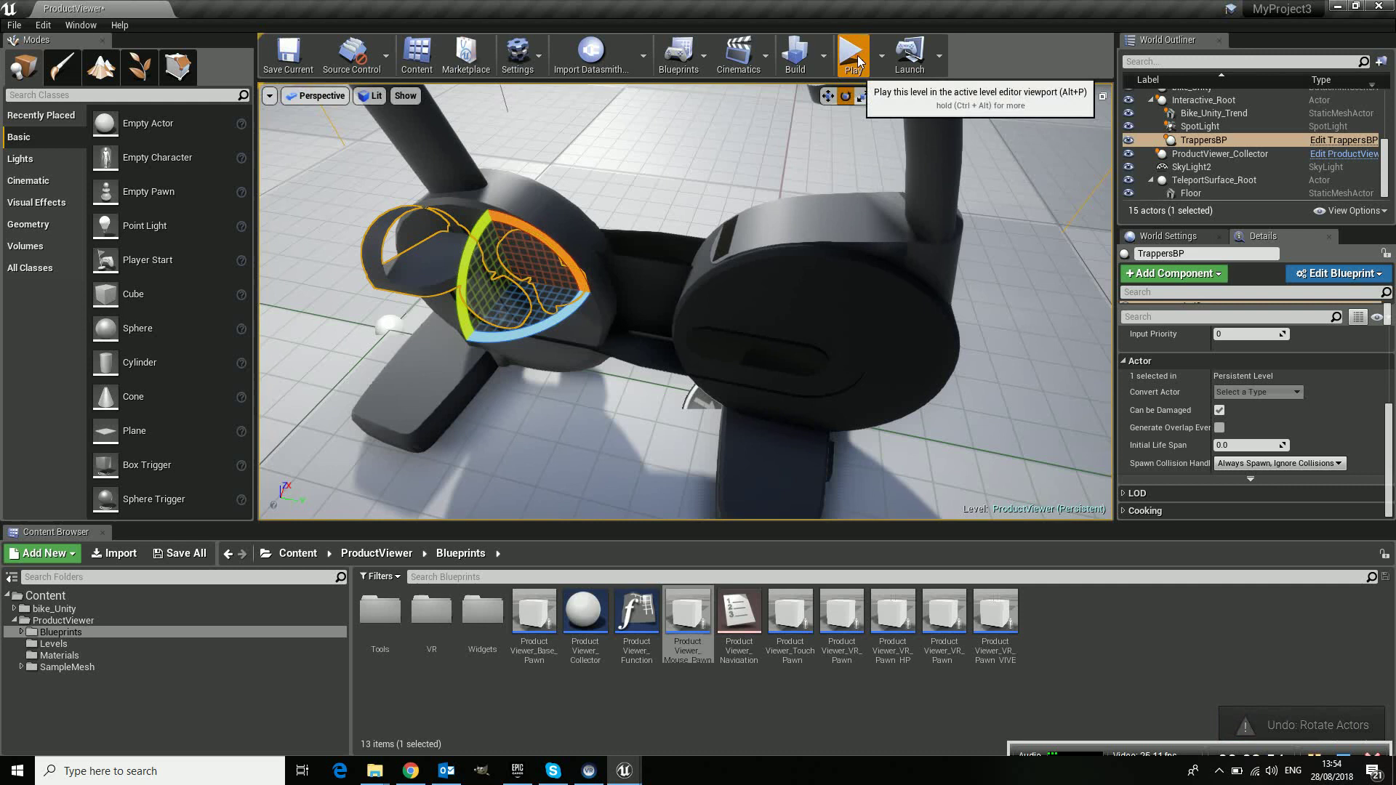
left_click(685, 412)
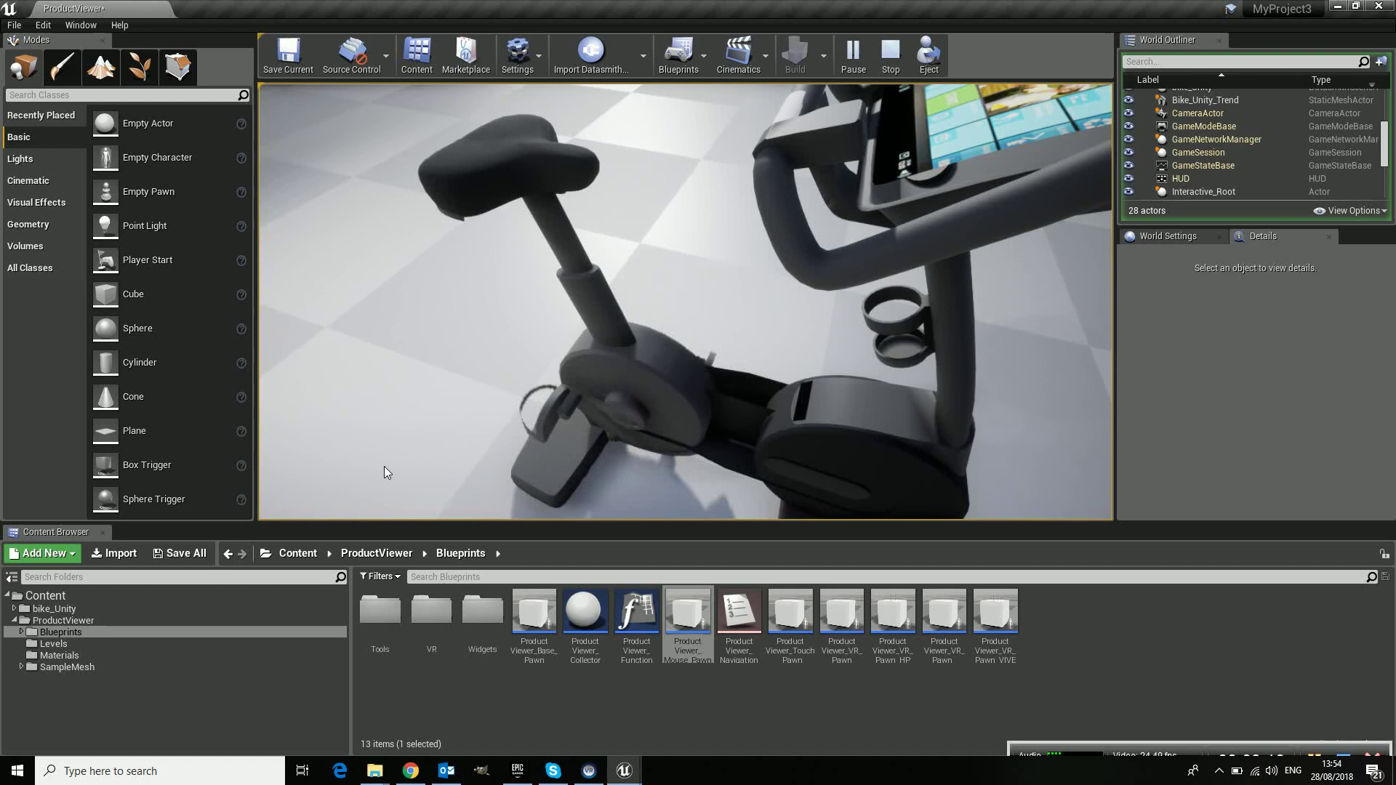
left_click(893, 57)
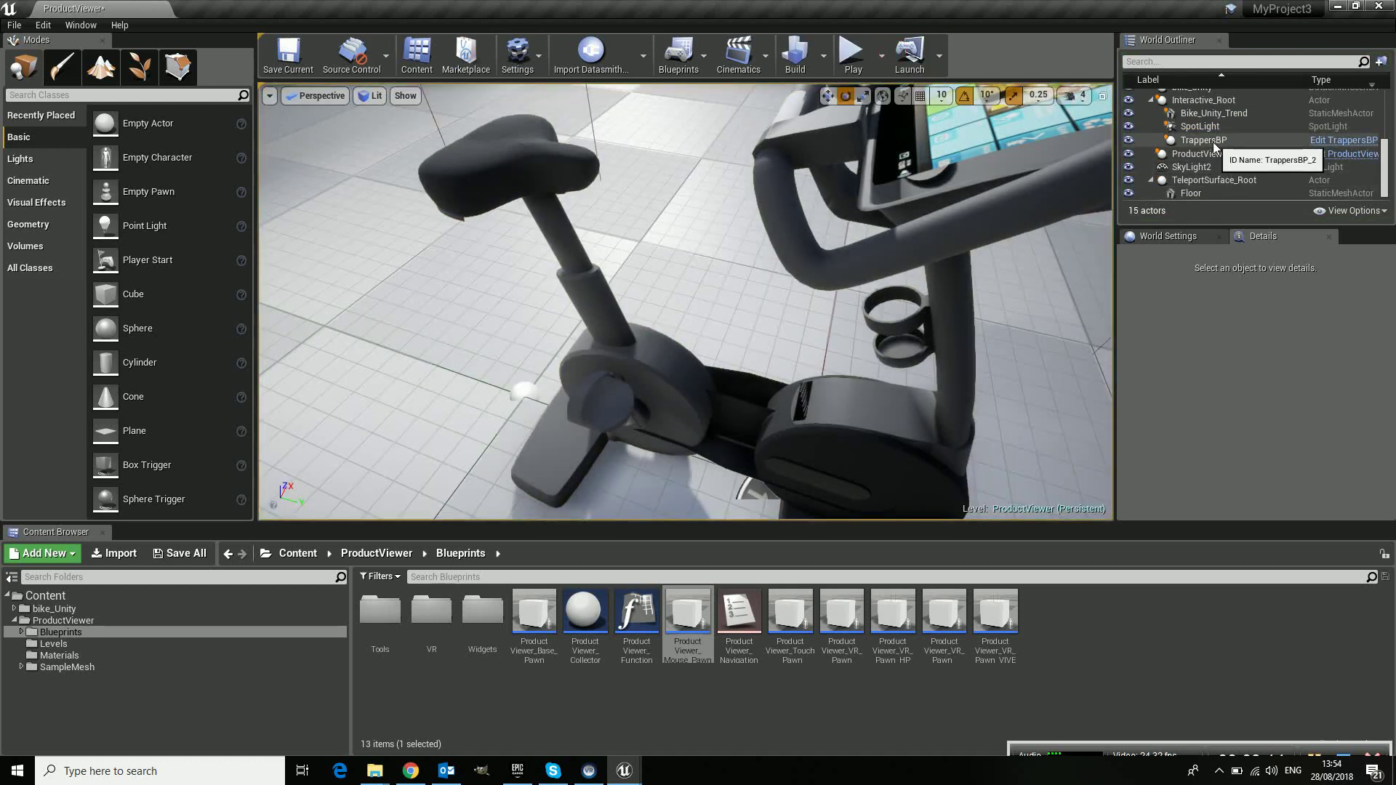
- Open the TrappersBP blueprint and examine its pedal geometry and the Trapper_rotatie timeline curve
left_click(1344, 141)
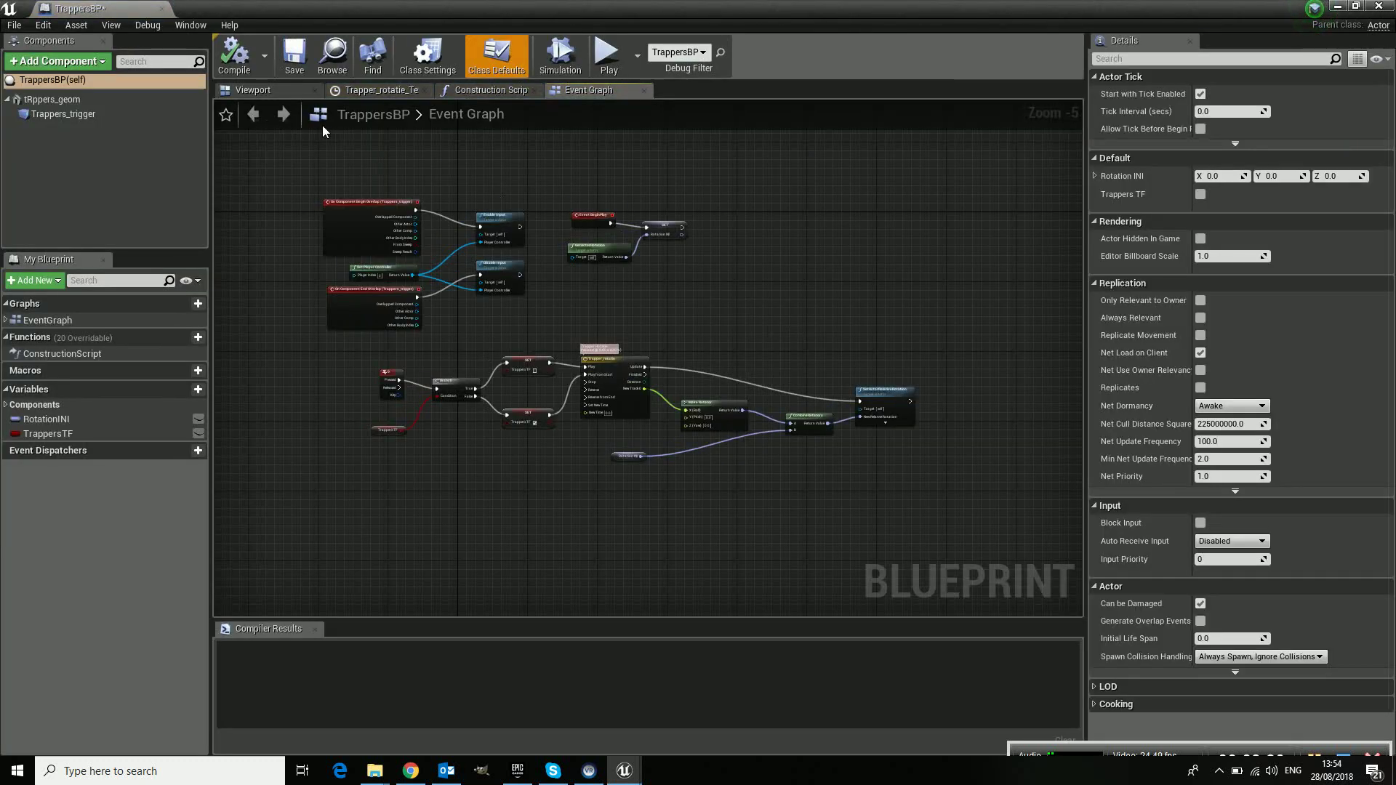
left_click(270, 91)
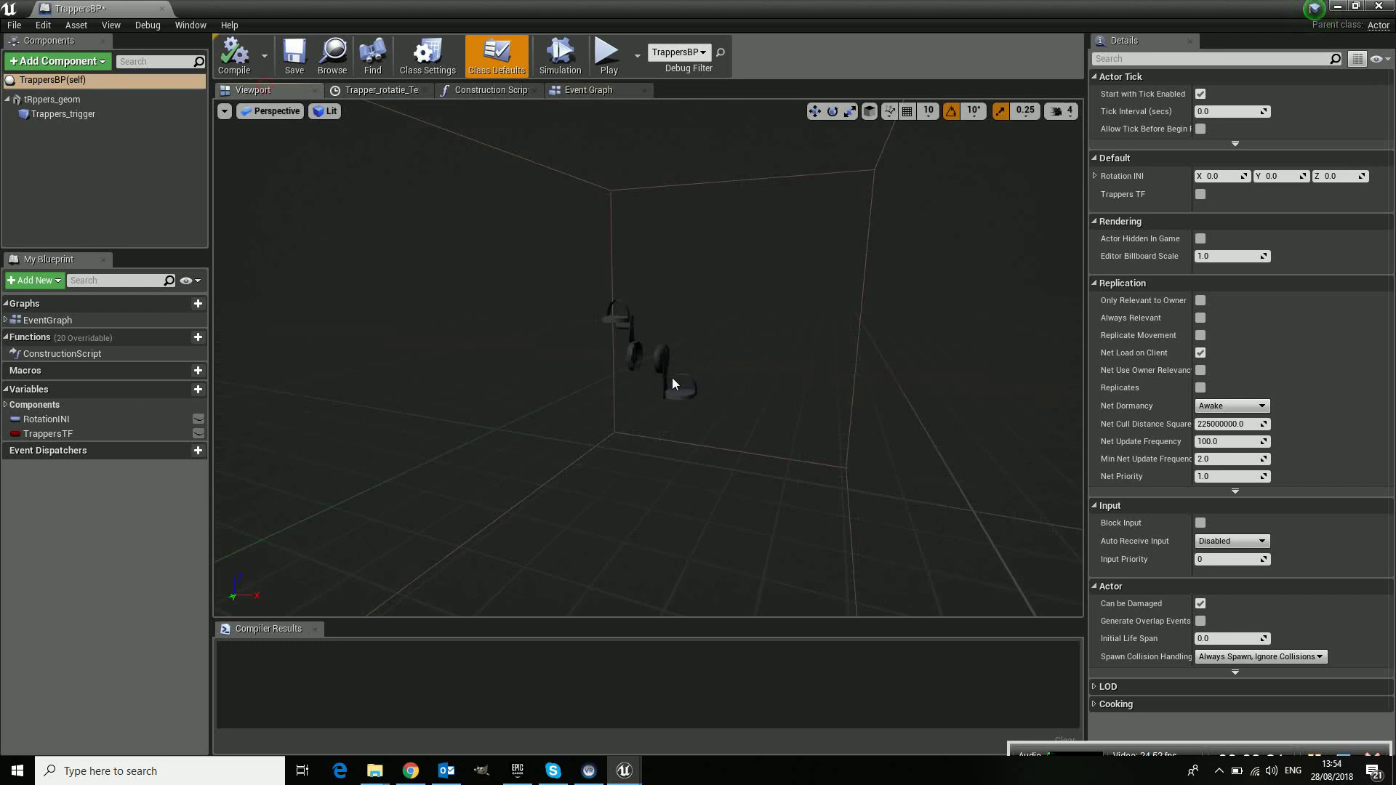
left_click(491, 90)
left_click(391, 91)
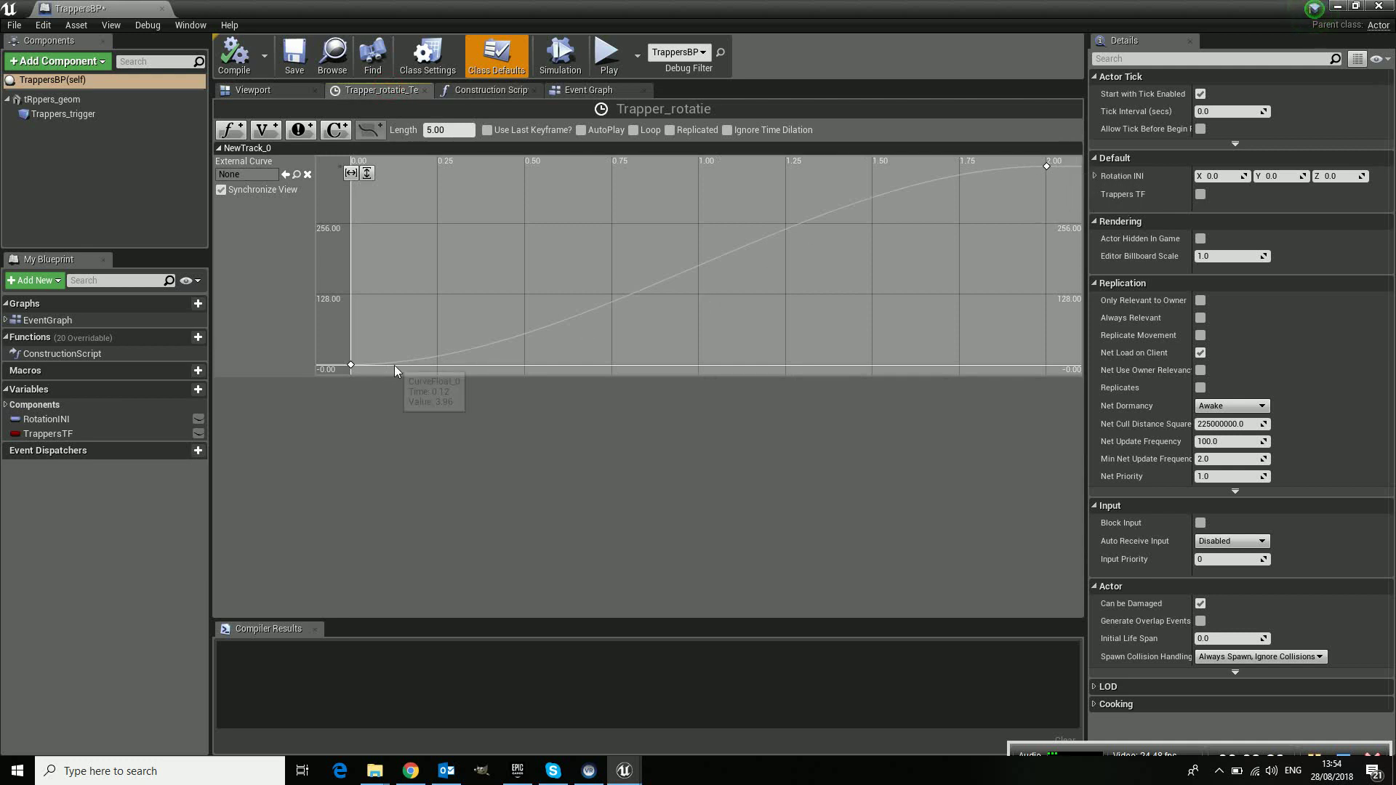
- Examine the TrappersBP event graph, covering the trigger overlap events, key event, branch, Trapper_rotatie timeline and initial rotation nodes, and close the blueprint
left_click(602, 90)
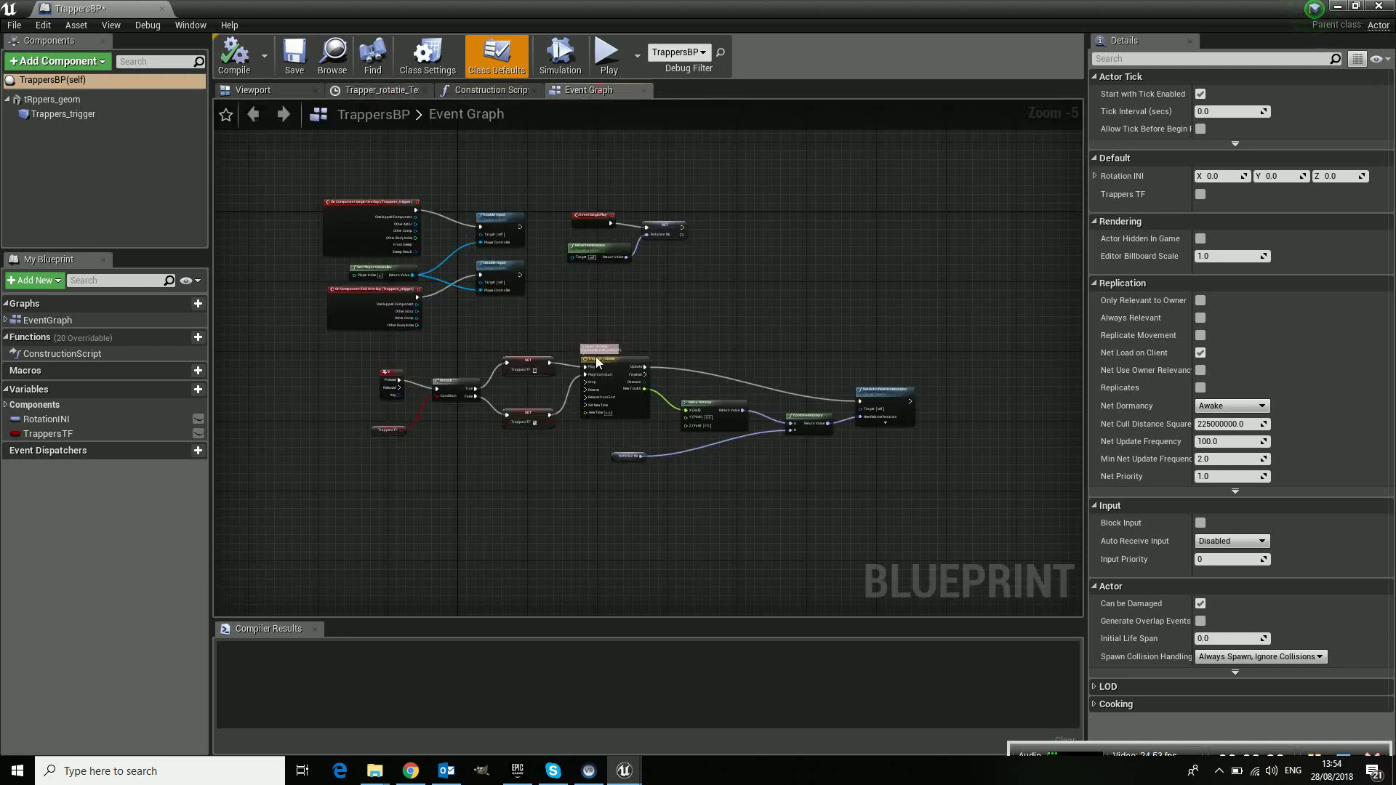
scroll(531, 273, "up", 1)
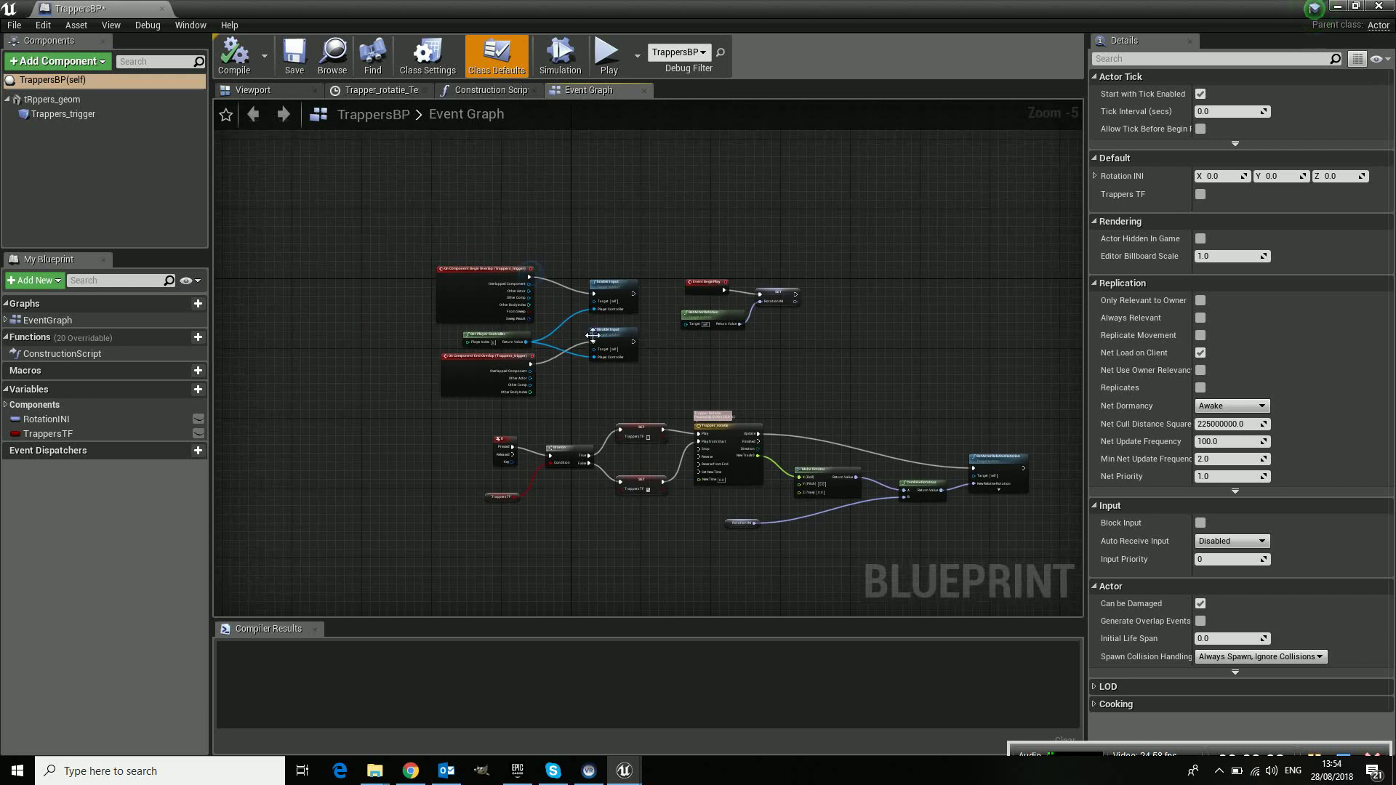
scroll(493, 343, "up", 1)
scroll(493, 343, "up", 1)
right_click_drag(638, 428, 608, 437)
scroll(622, 426, "up", 1)
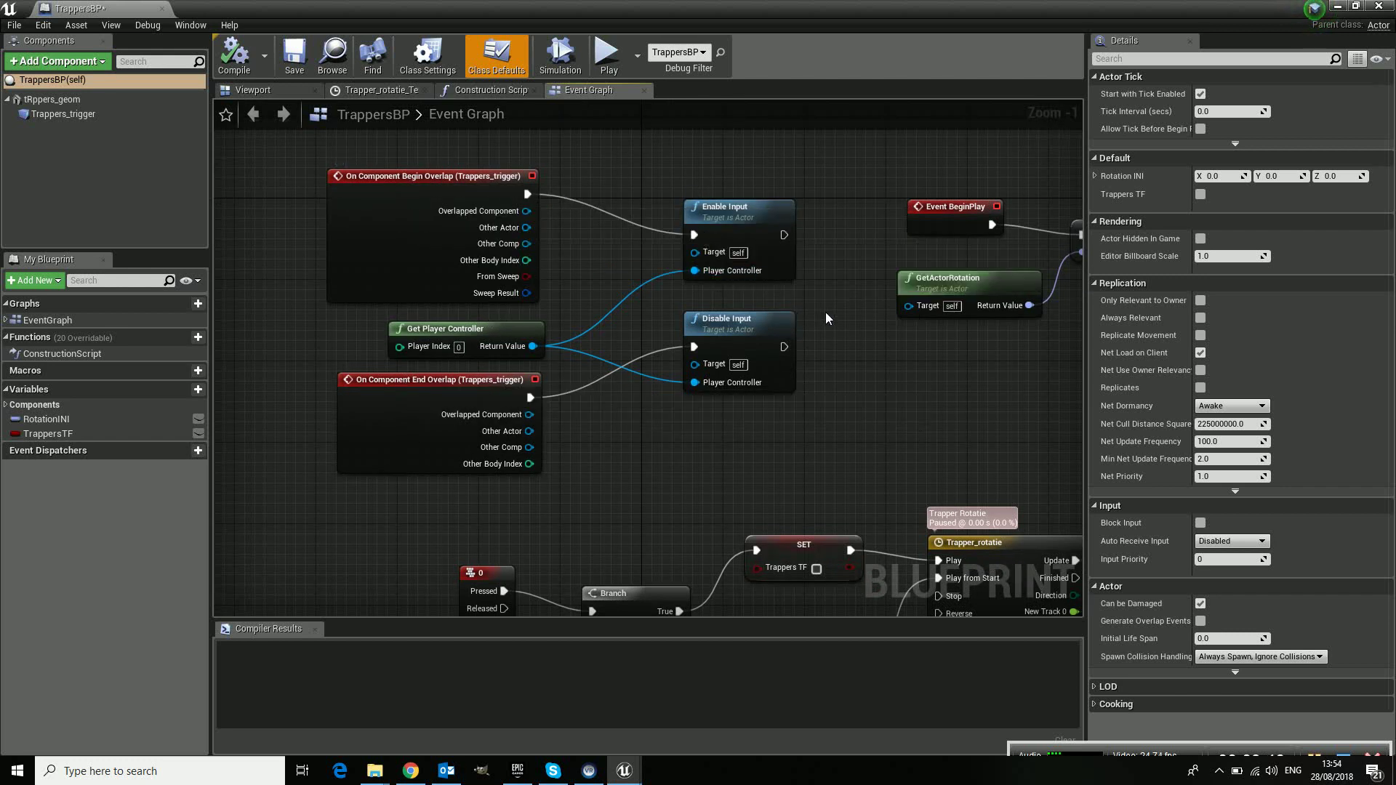
right_click_drag(826, 312, 666, 150)
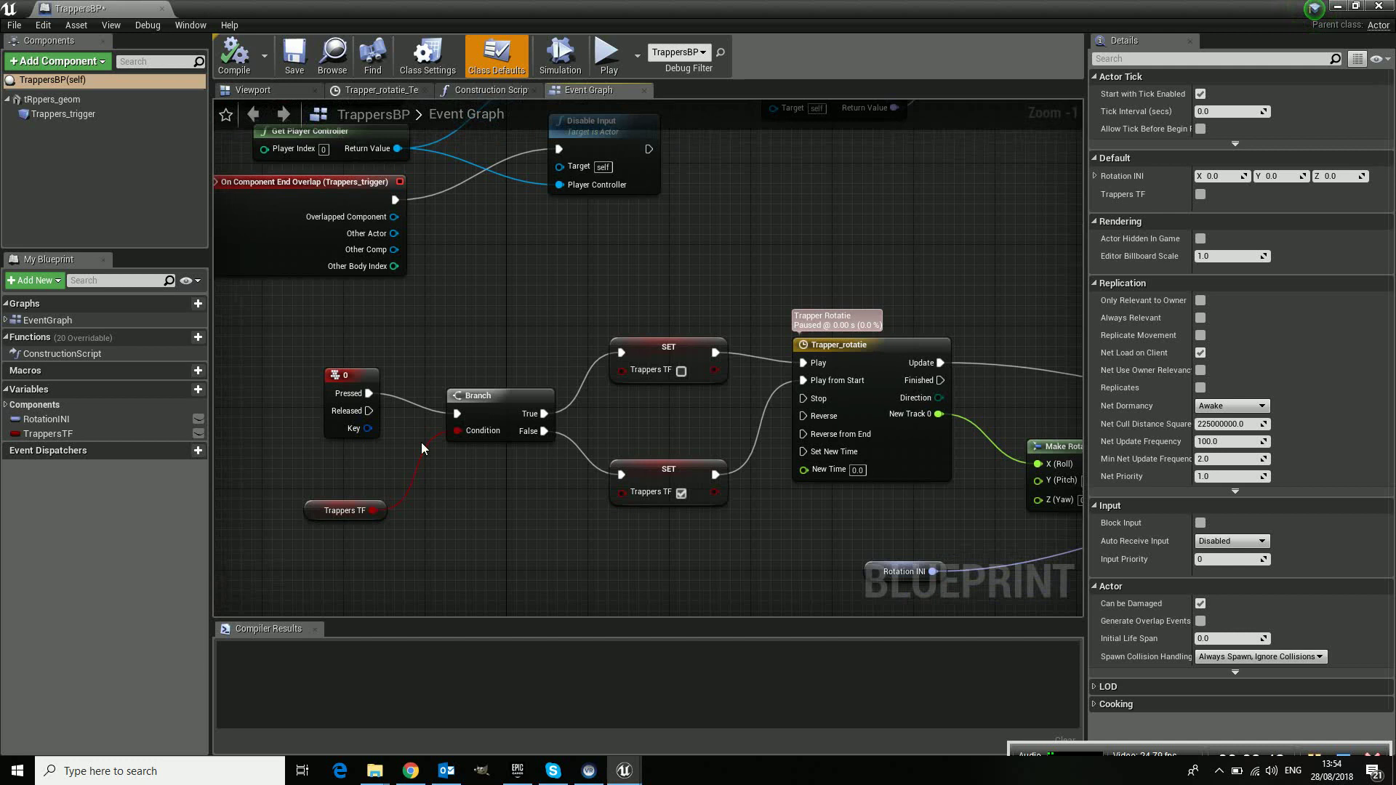
right_click_drag(504, 333, 482, 361)
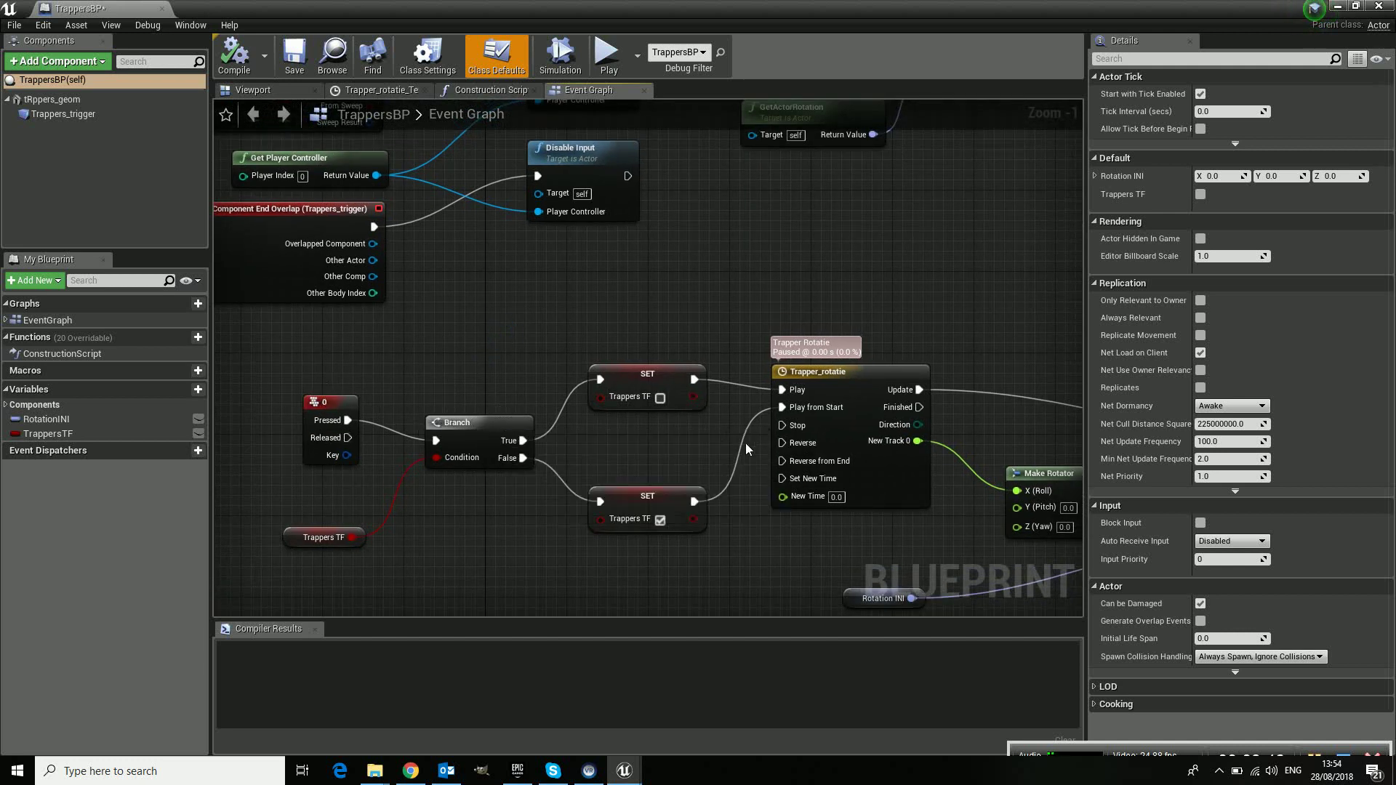
right_click_drag(745, 443, 572, 396)
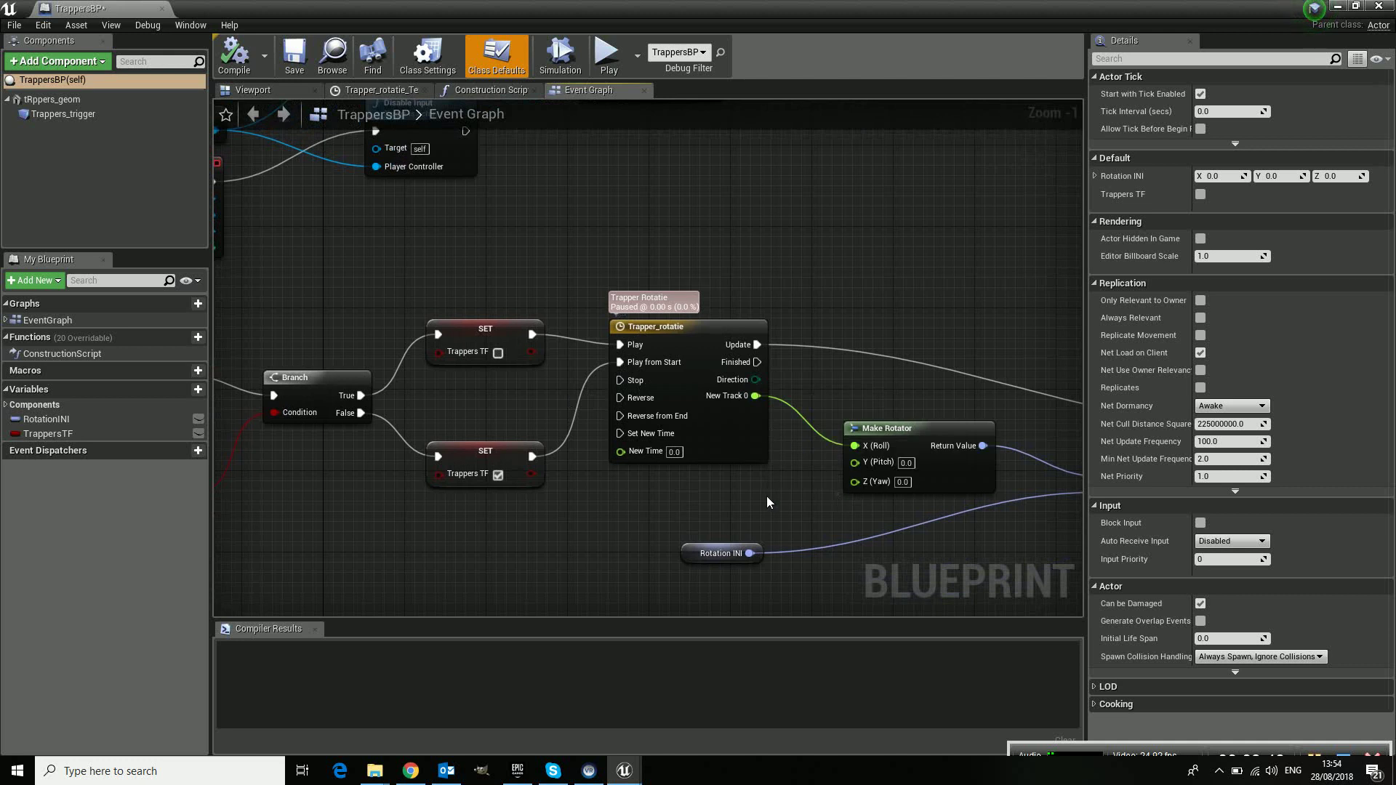
right_click_drag(766, 496, 971, 509)
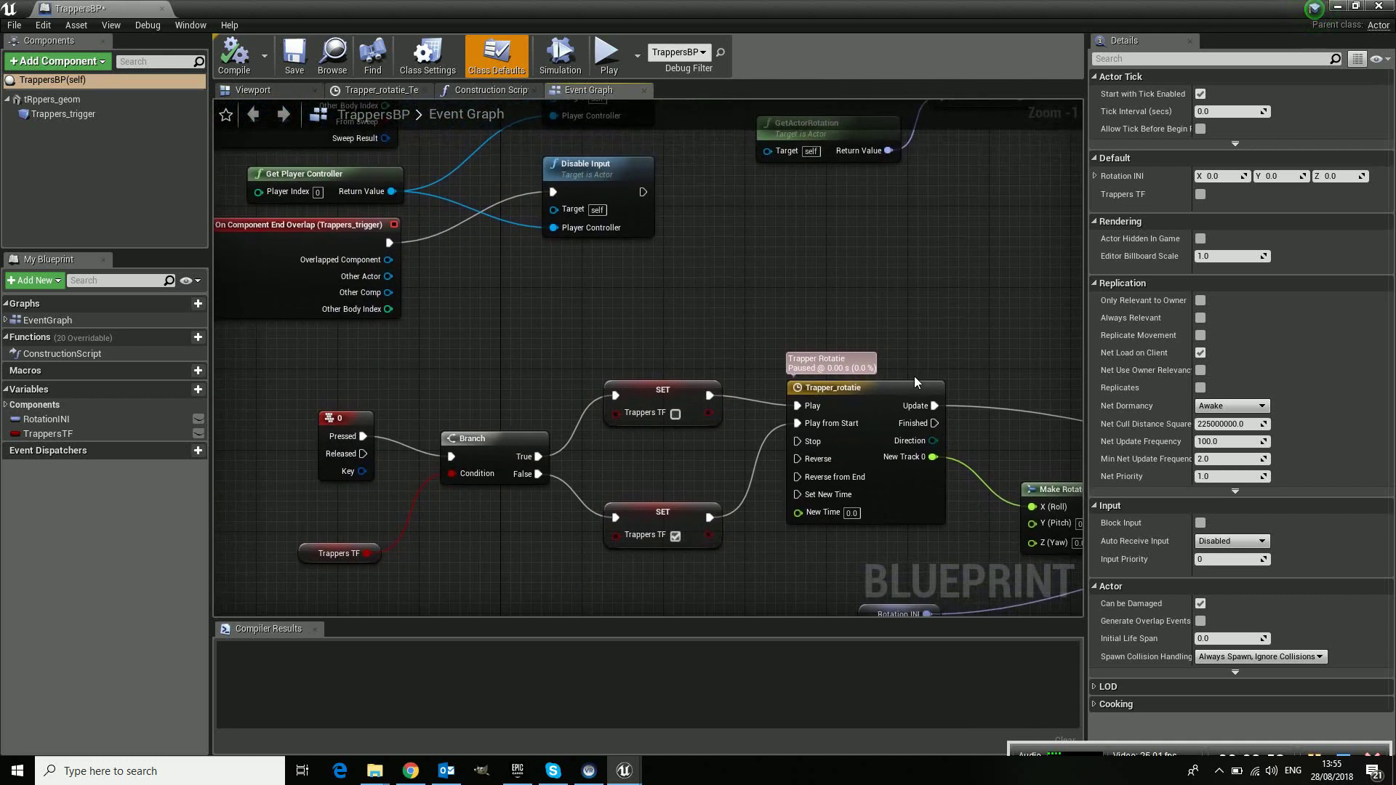
right_click_drag(853, 290, 907, 387)
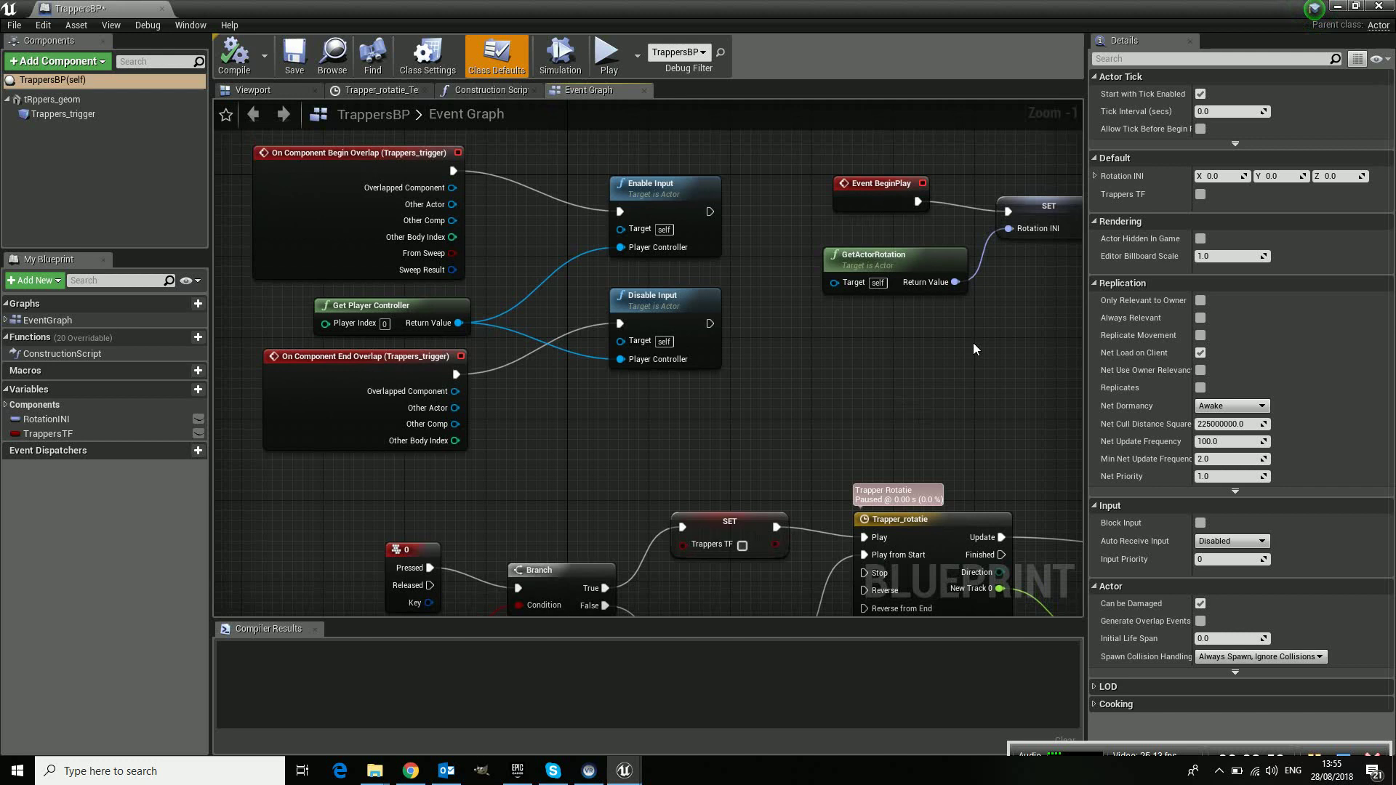
left_click(1380, 7)
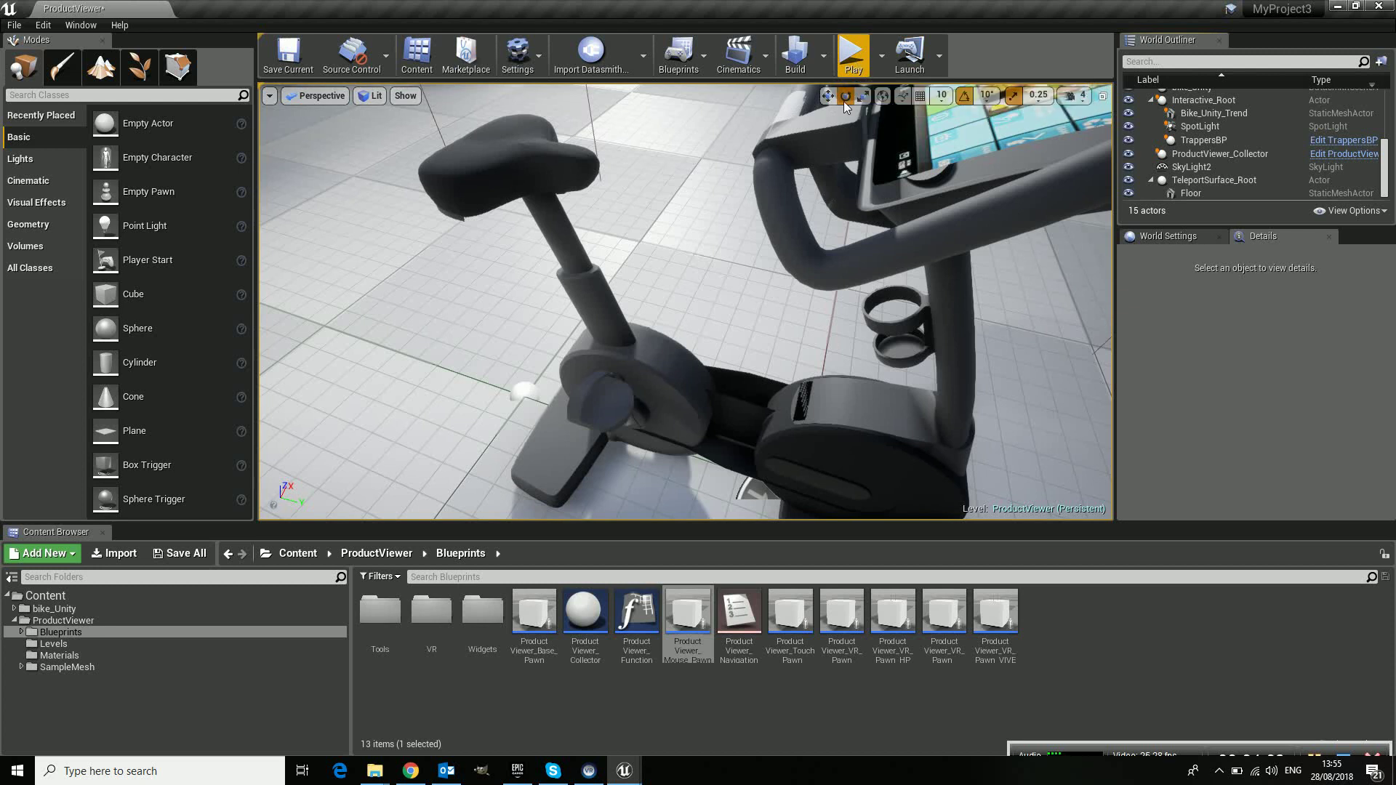
- Run the bike level again and start the product viewer to show the interactive pedals
left_click(855, 60)
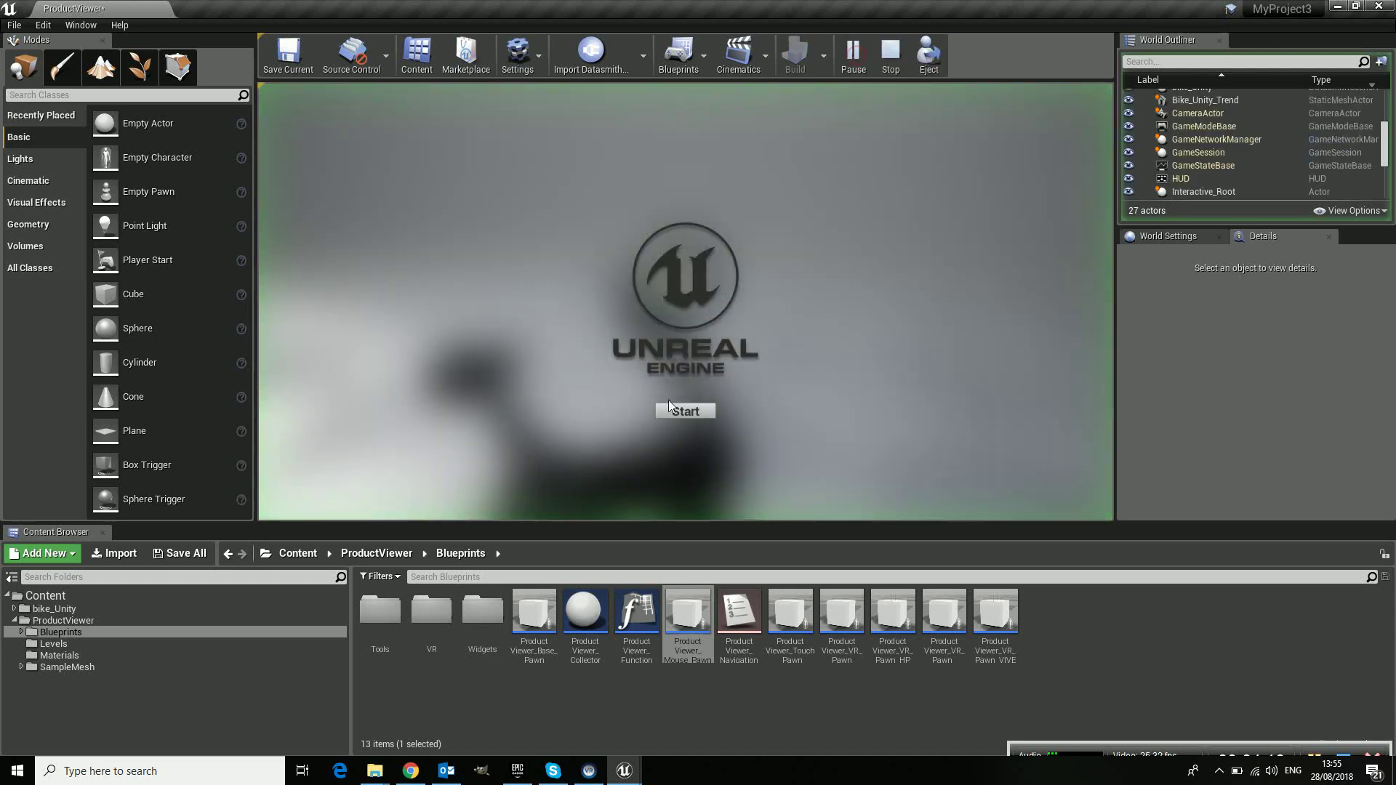
left_click(670, 404)
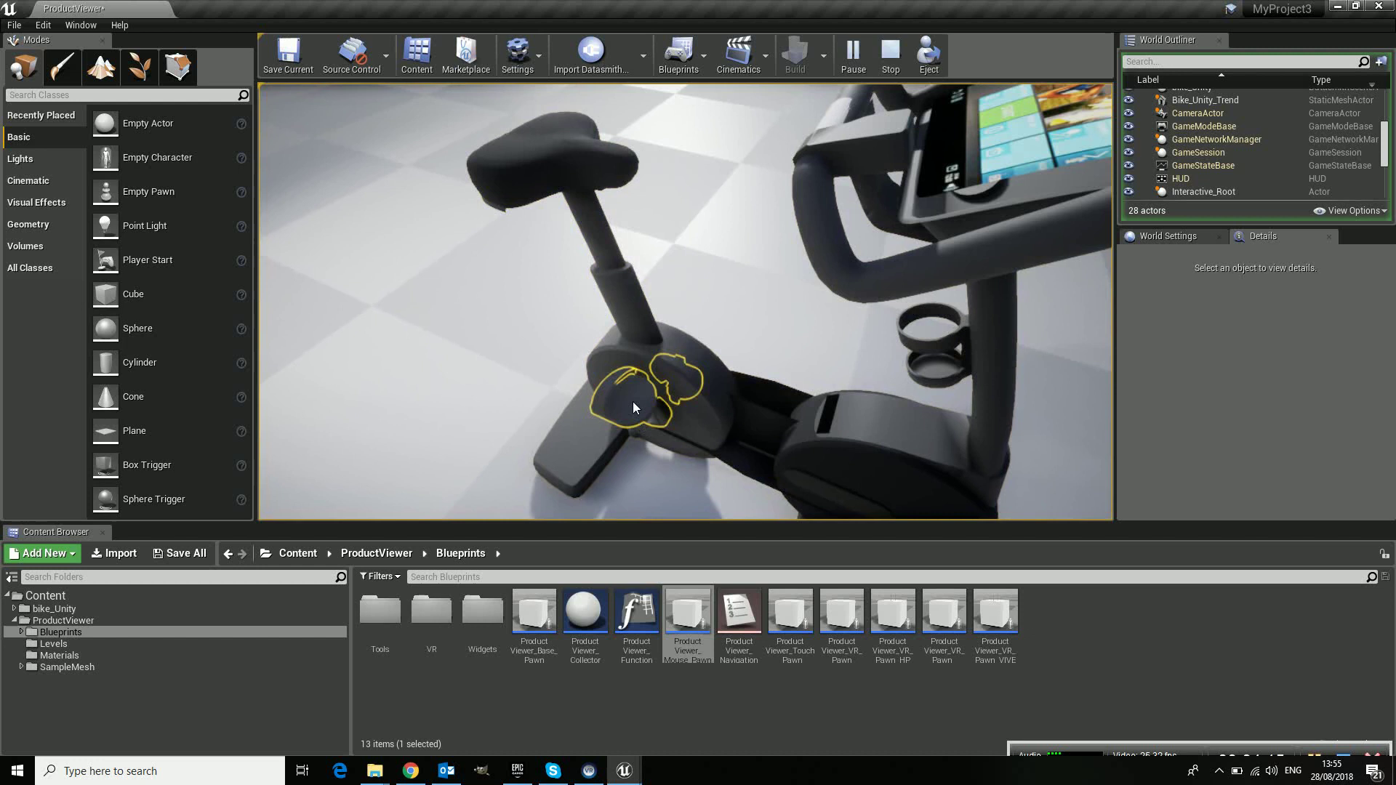
left_click(643, 480)
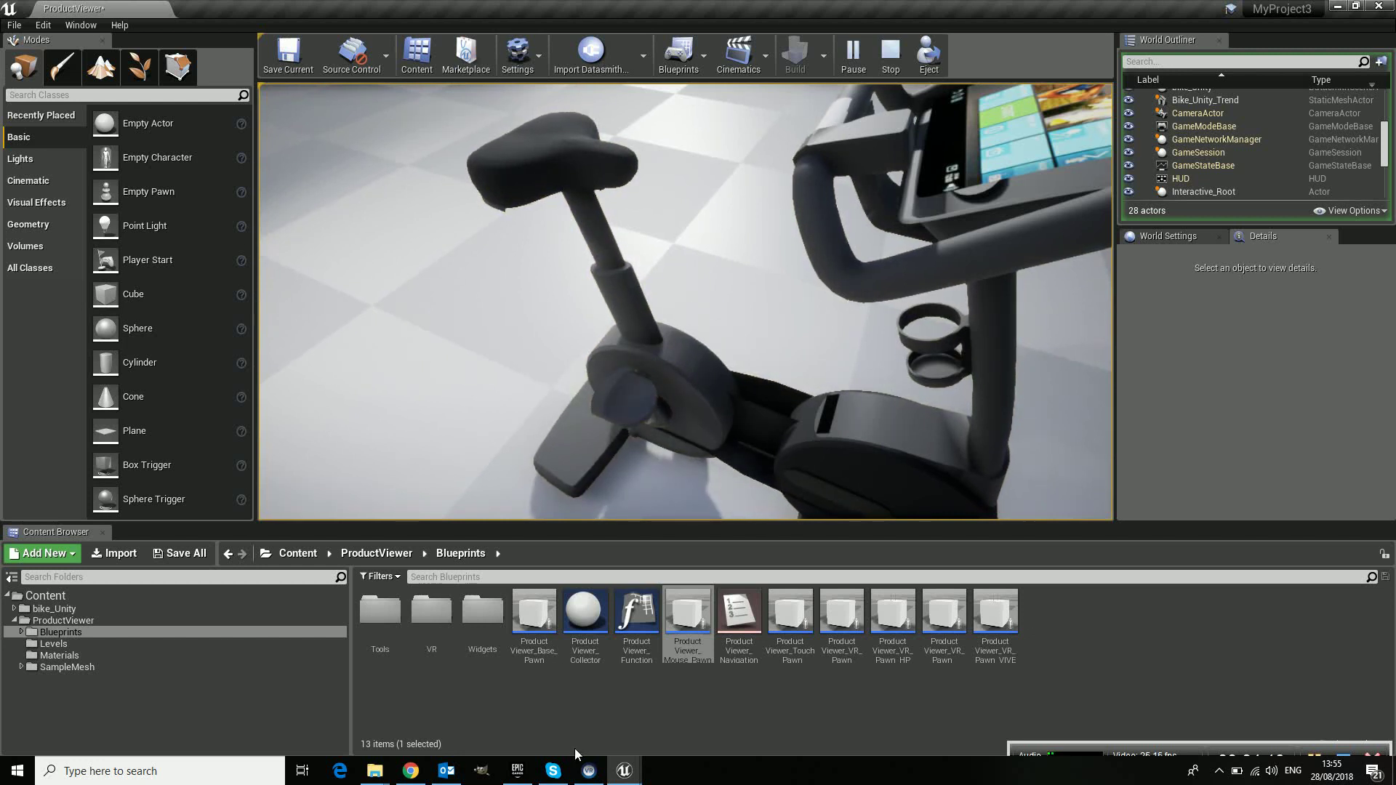
- Return to the Final_GP_Car project, start its play session and set the car's colour to yellow
mouse_move(619, 772)
left_click(671, 730)
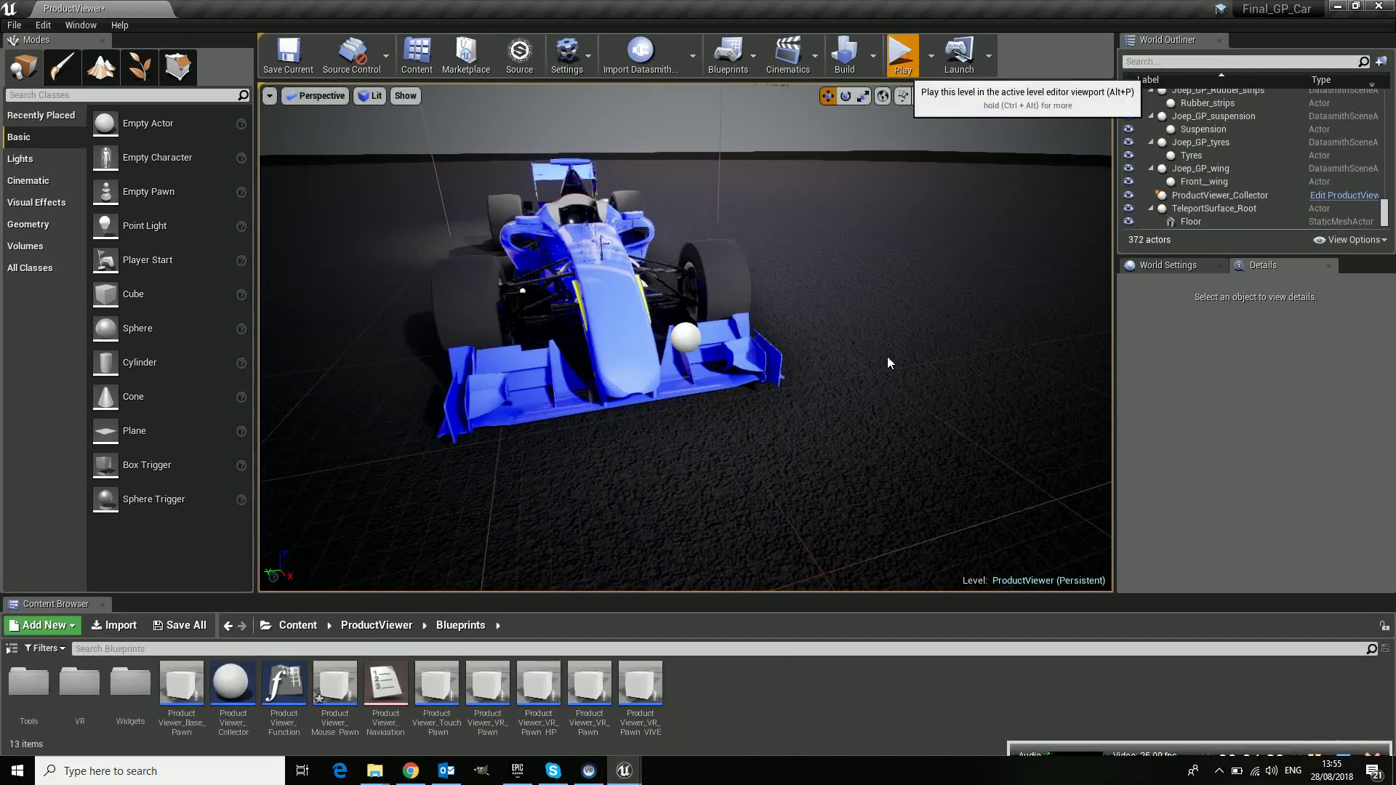
left_click(902, 52)
left_click(685, 465)
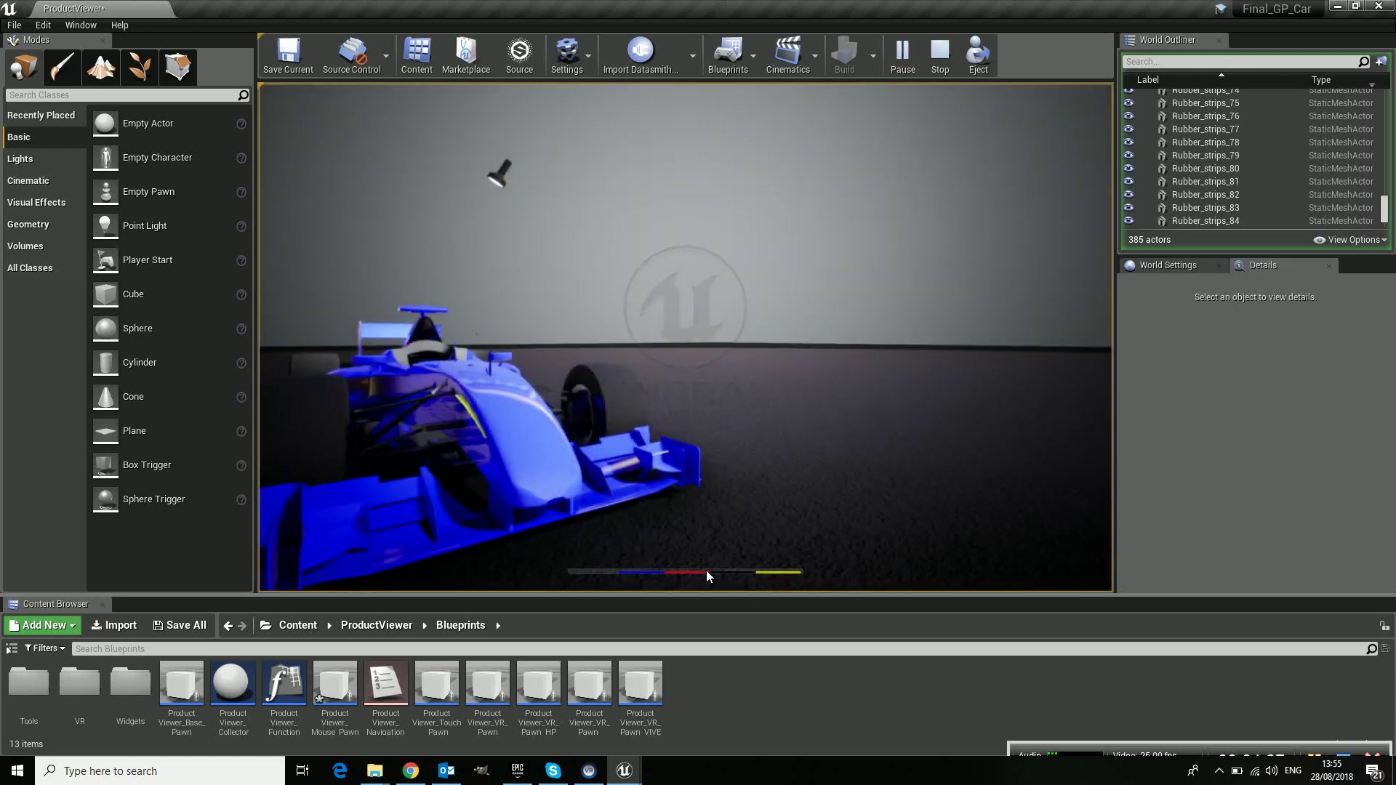
left_click(745, 576)
left_click(777, 579)
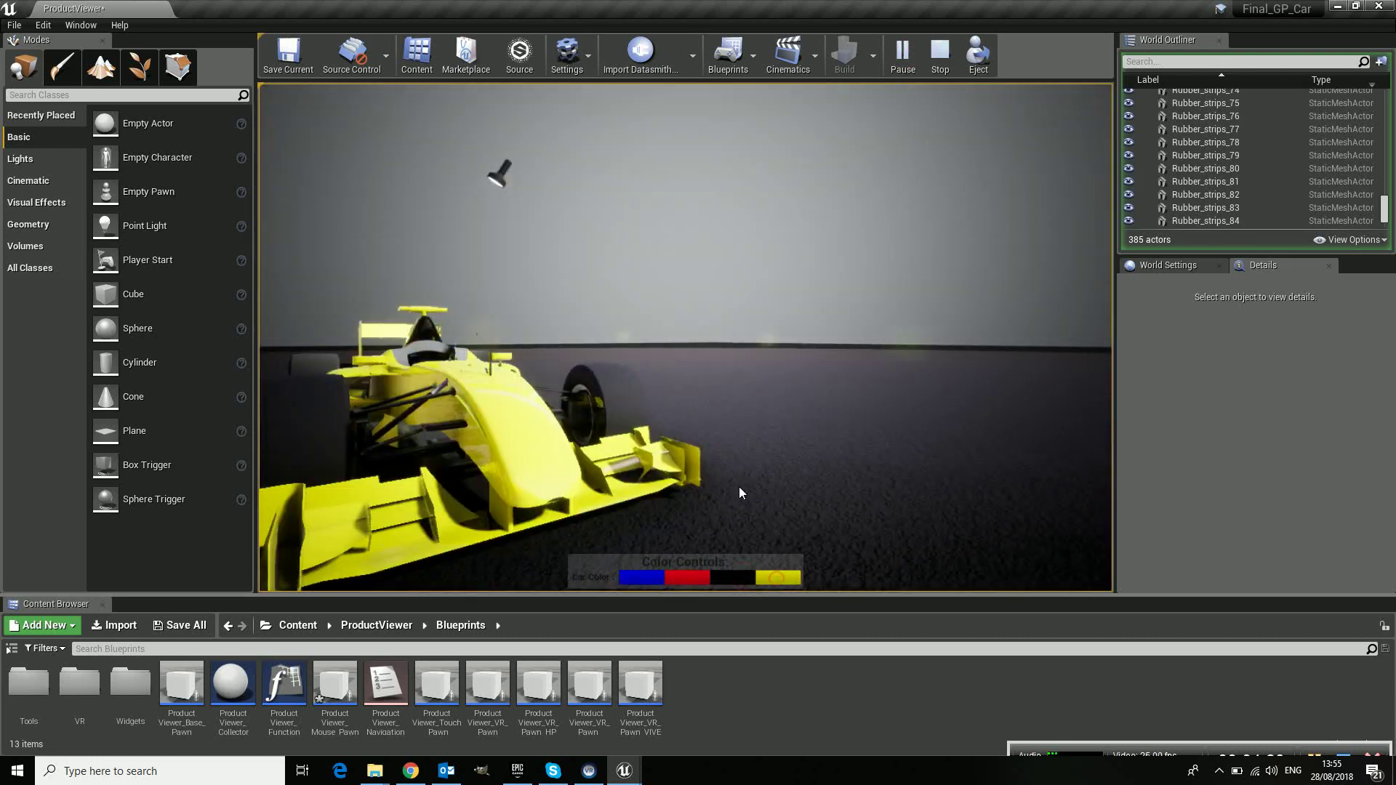
- Capture a high-resolution screenshot of the yellow car at an angle showing its front wing and side
left_click_drag(738, 486, 642, 492)
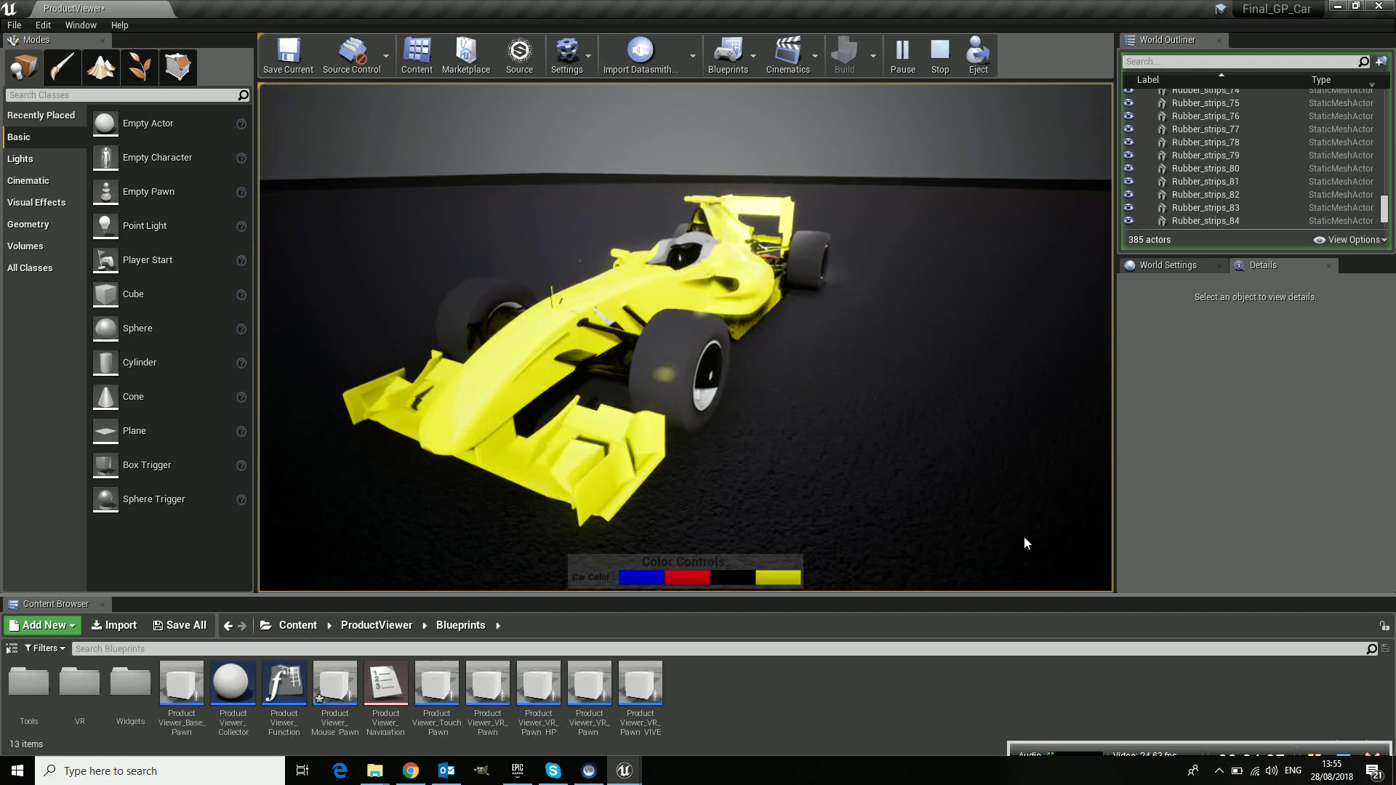
key("F9")
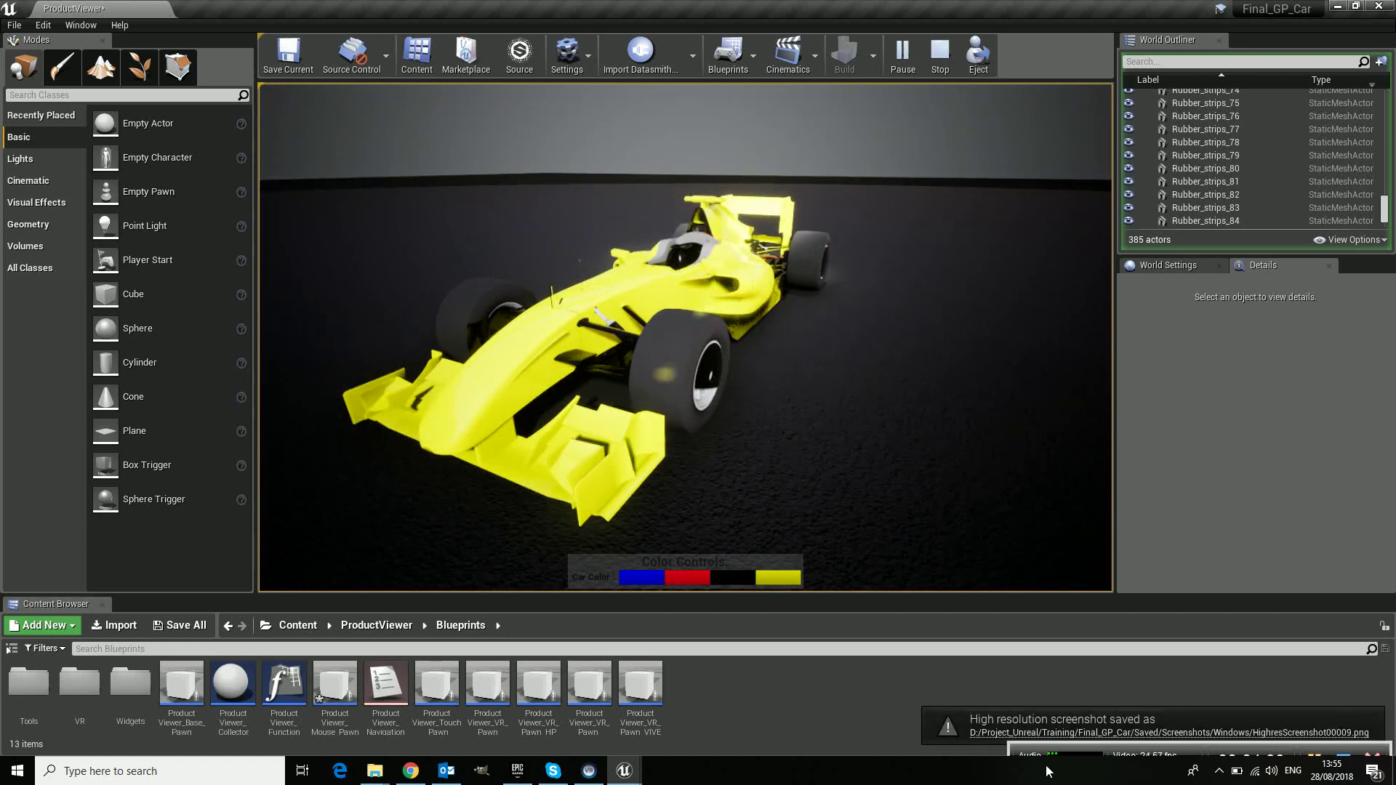
- Open the saved HighresScreenshot00009.png from the project's Screenshots folder to view the yellow car render
left_click(1000, 735)
scroll(1022, 554, "down", 3)
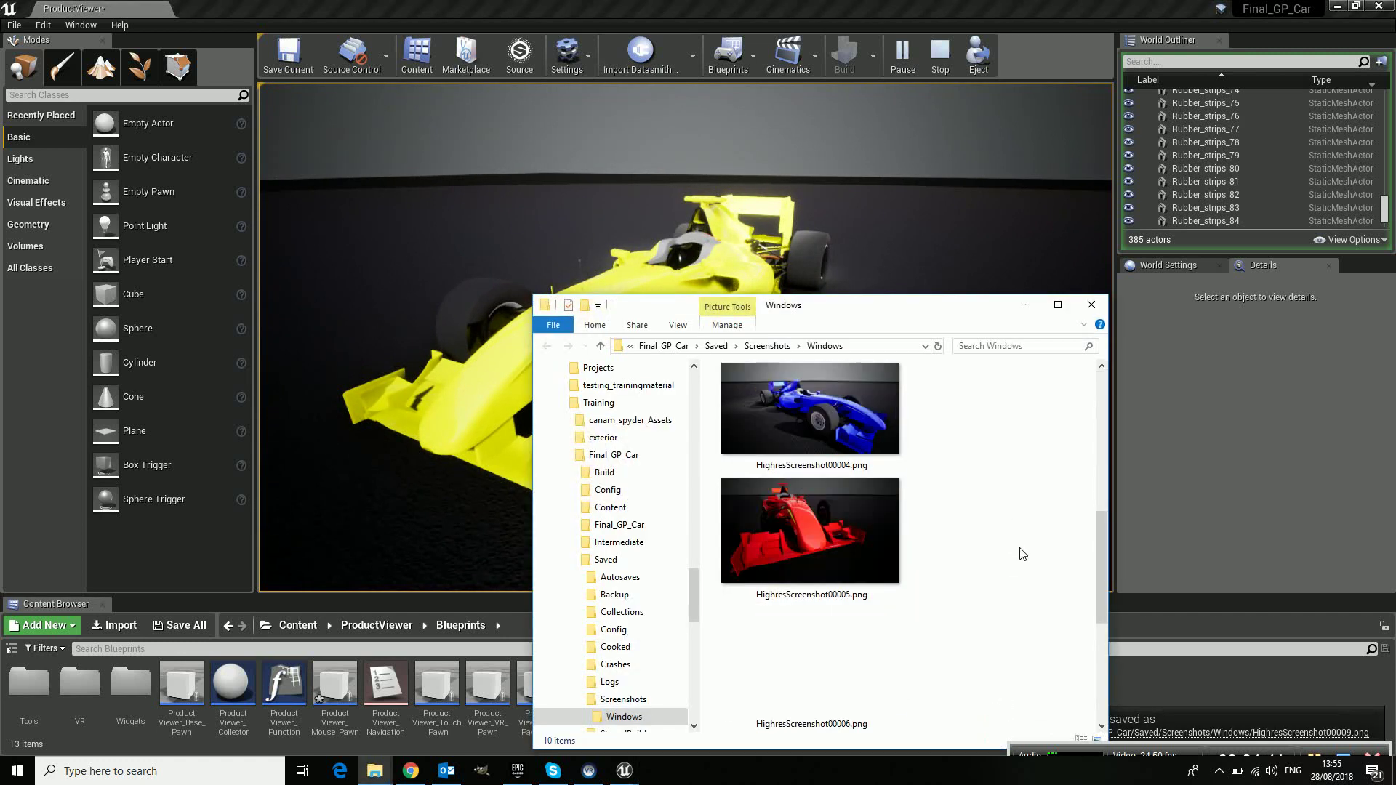
double_click(830, 678)
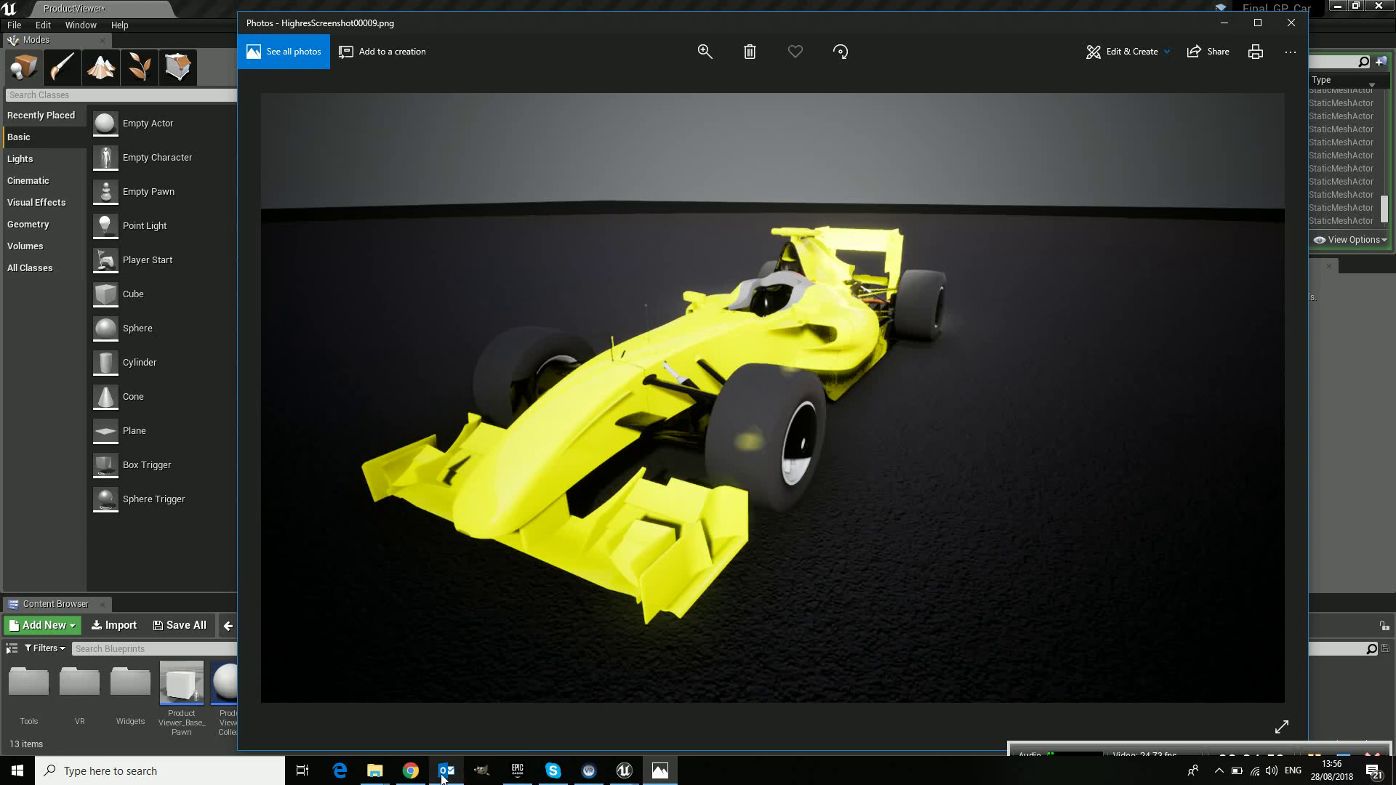
- Switch to Chrome, return from the Interactive Material Swaps class to the Unreal Engine academy's Industrial Design page and look over its courses
left_click(411, 771)
scroll(202, 419, "up", 2)
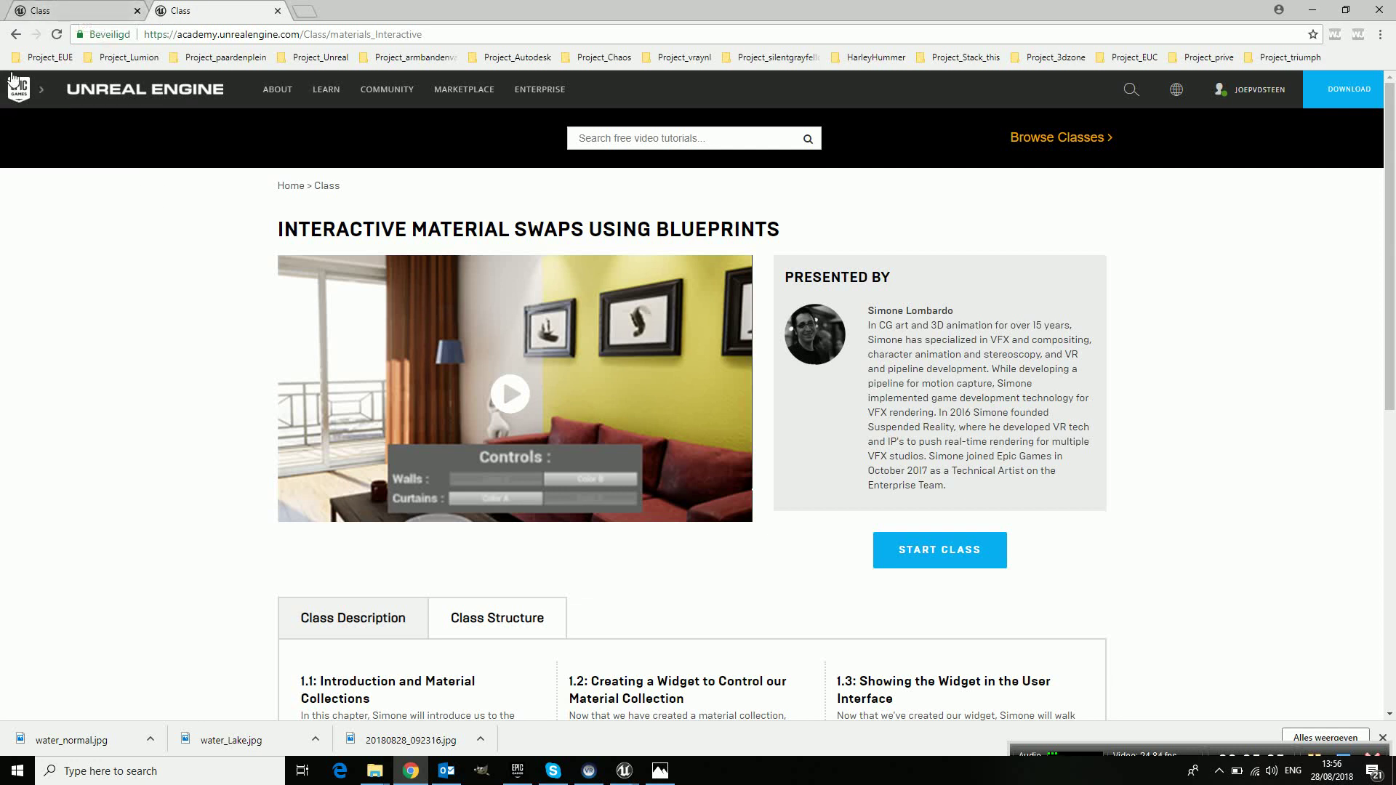
left_click(16, 34)
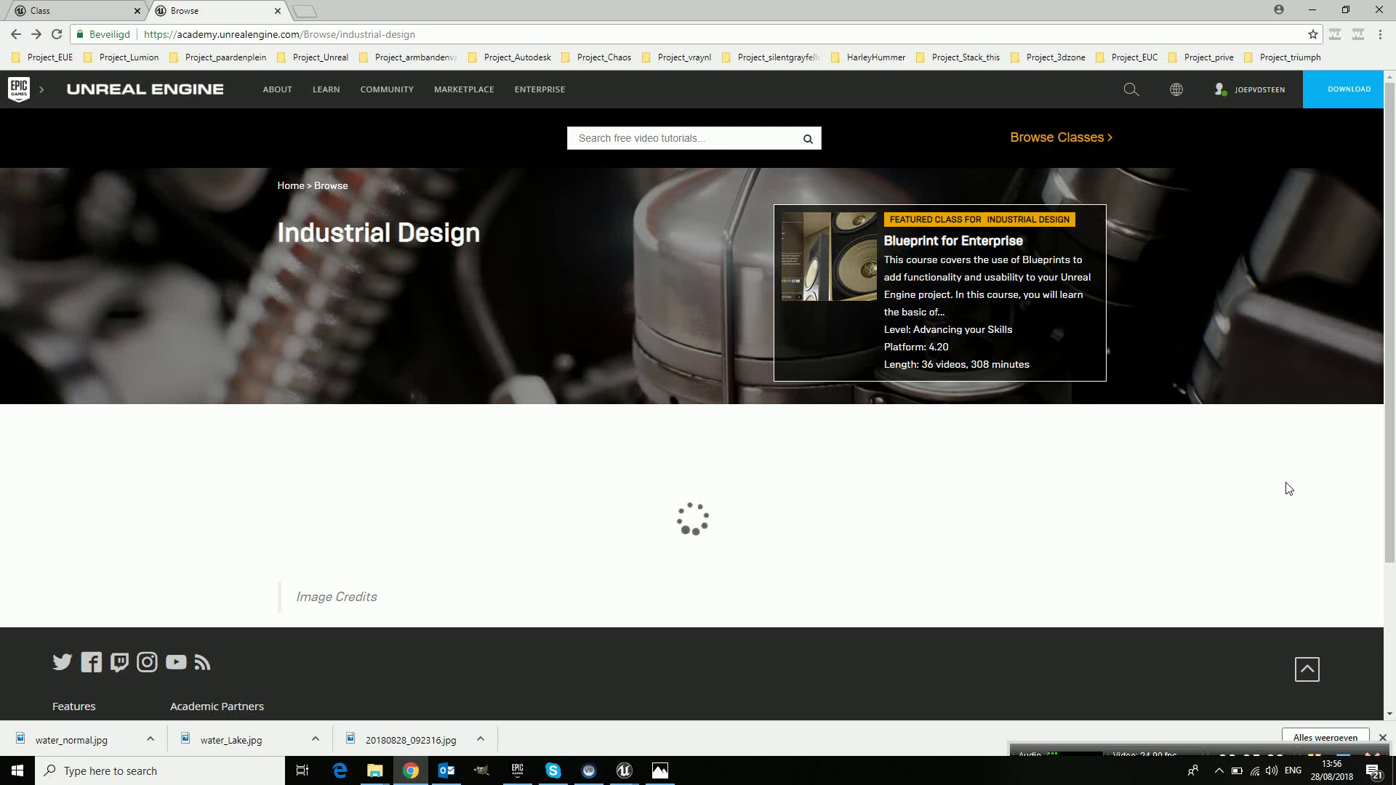
scroll(1287, 487, "down", 1)
scroll(1287, 488, "down", 3)
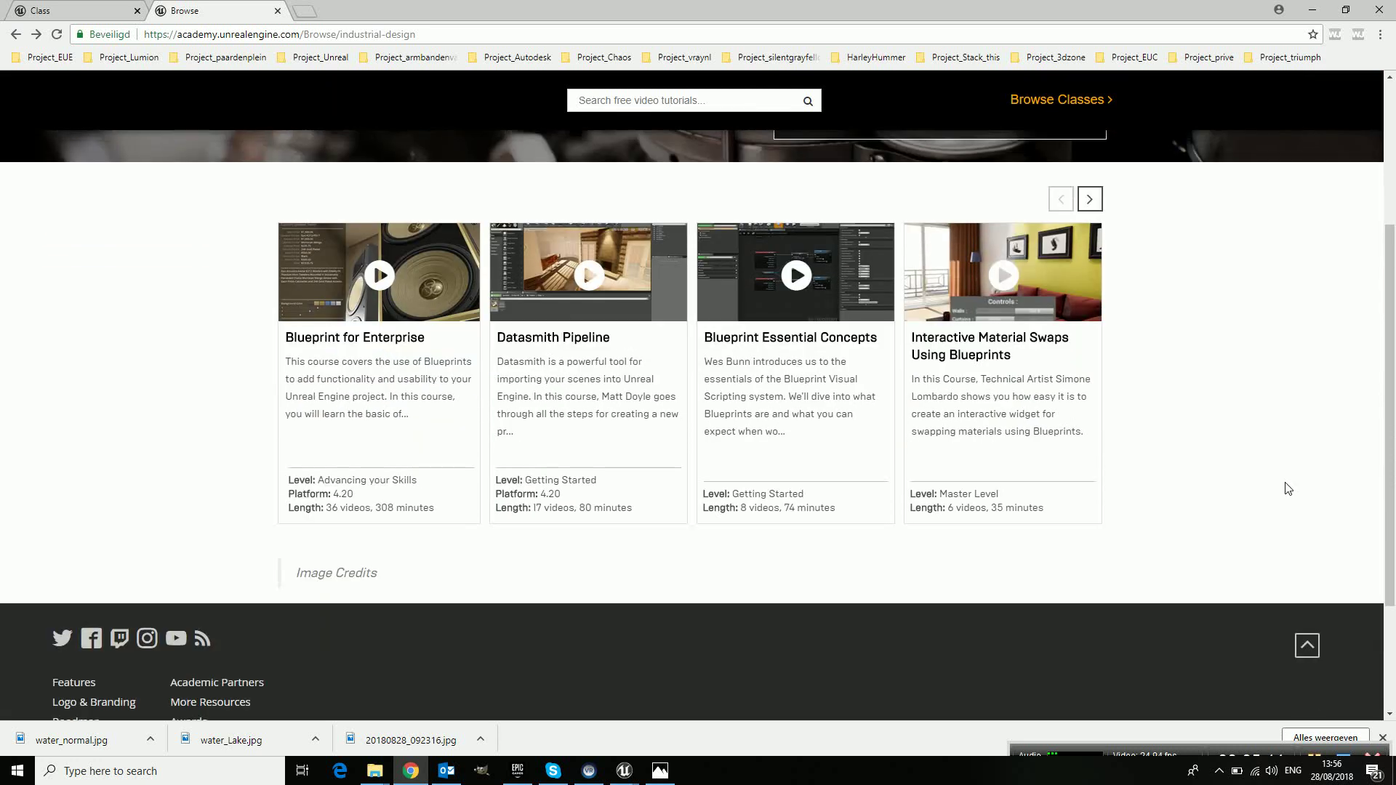
scroll(1287, 488, "up", 3)
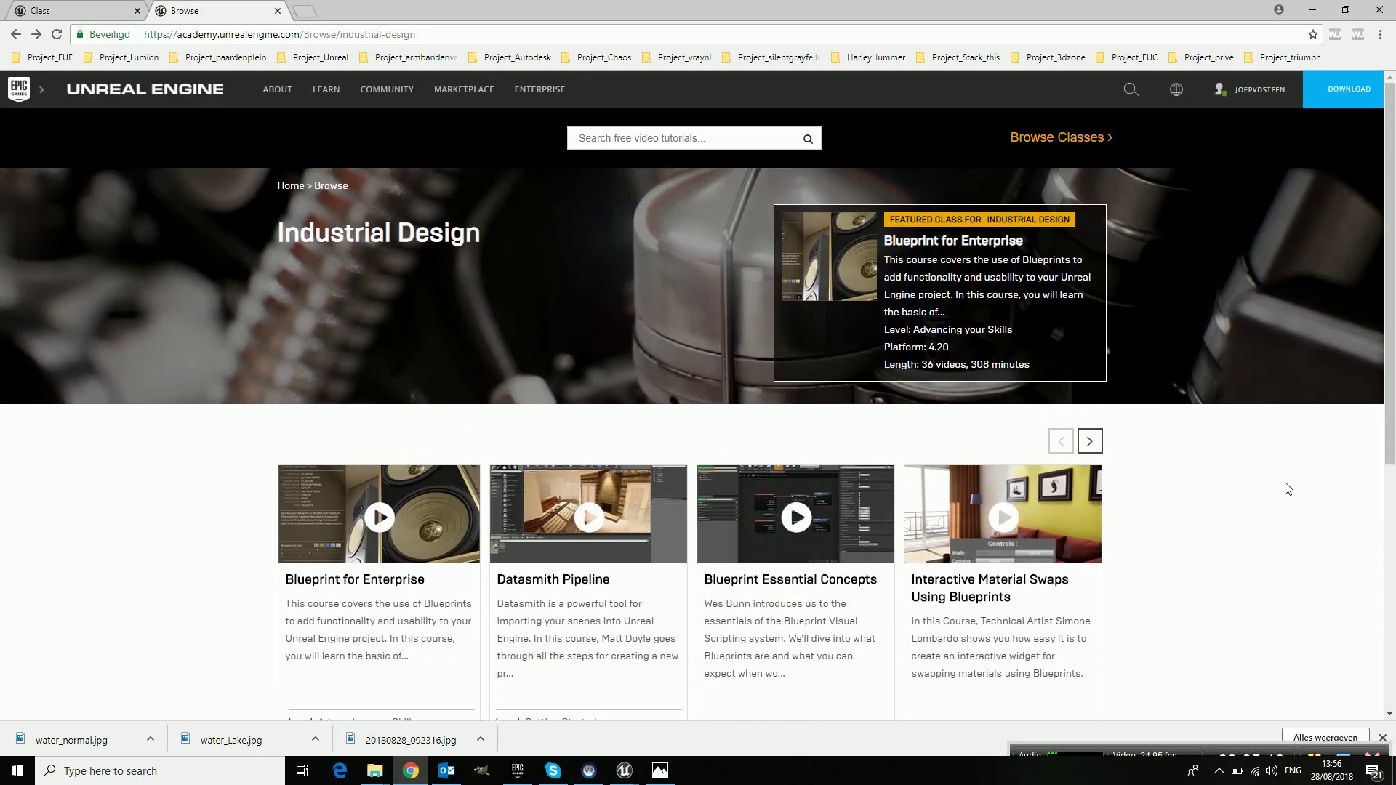